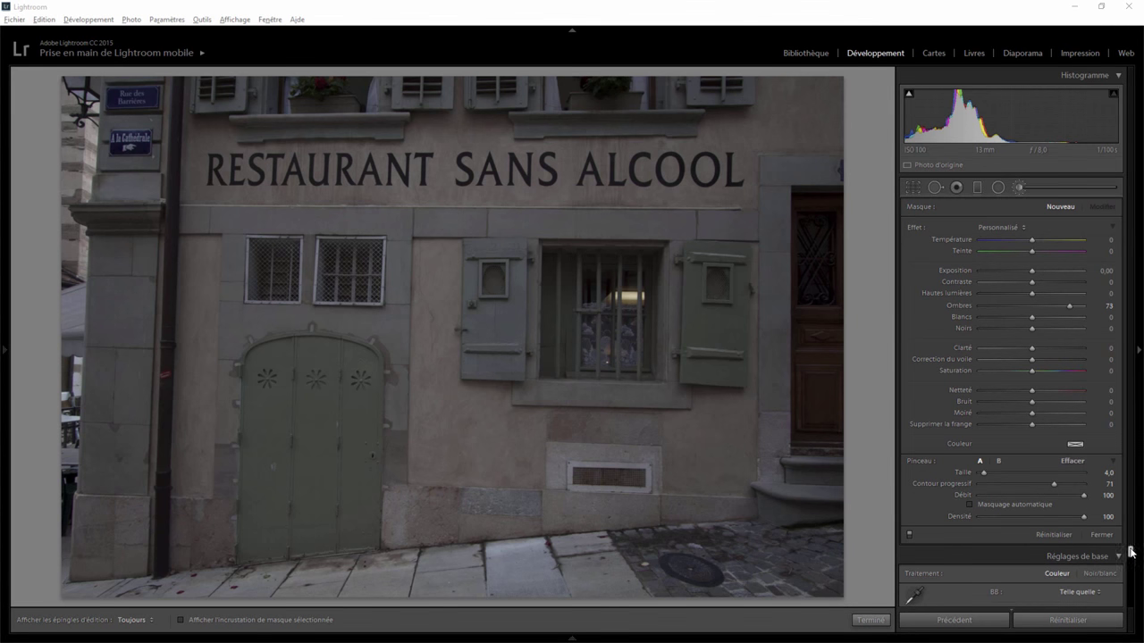
# Step: Close the Ombres 73 brush adjustment and scroll back to the Lens Corrections panel
pyautogui.moveTo(1132, 553); pyautogui.dragTo(1130, 563)
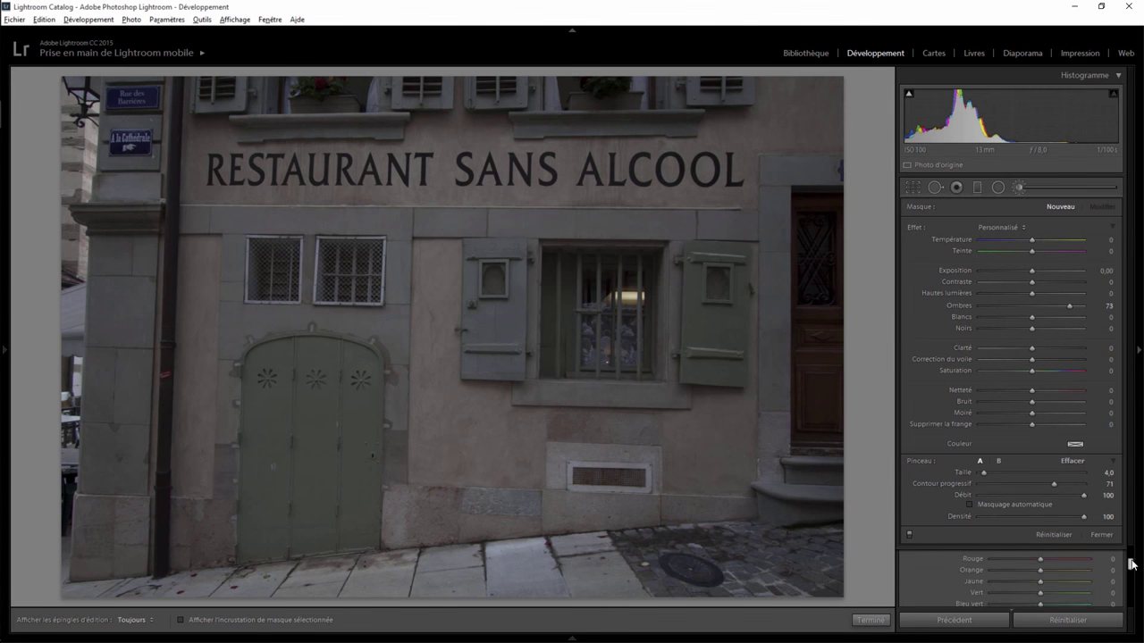
pyautogui.click(1102, 534)
pyautogui.moveTo(1131, 335); pyautogui.dragTo(1131, 501)
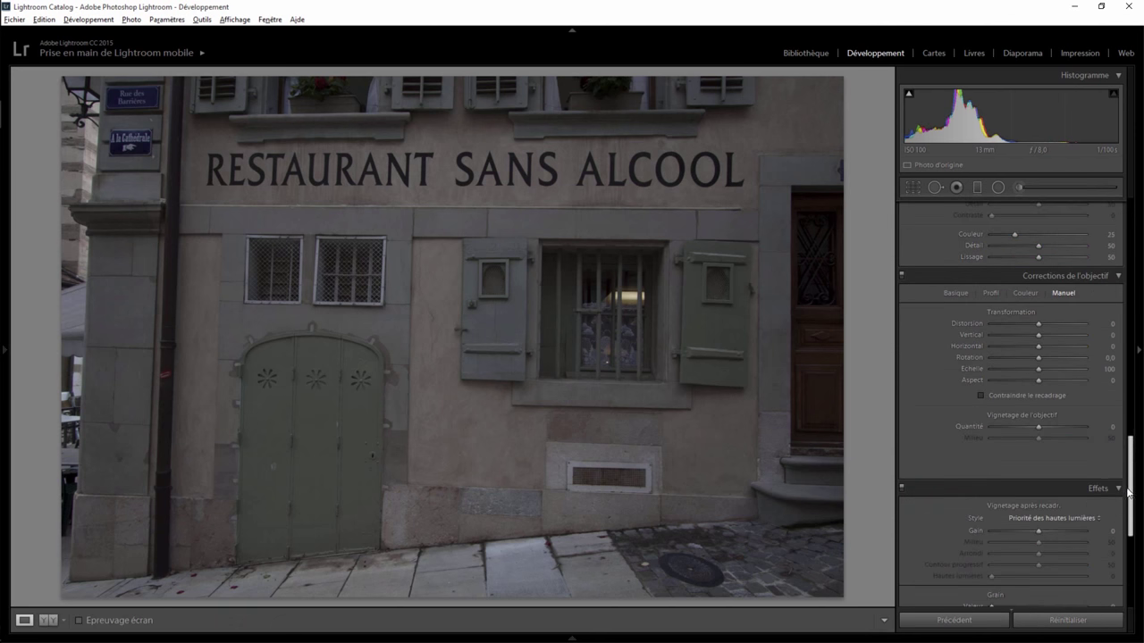
# Step: Apply a manual lens transformation of Rotation +0,2 and Vertical +3 to level the facade
pyautogui.click(954, 293)
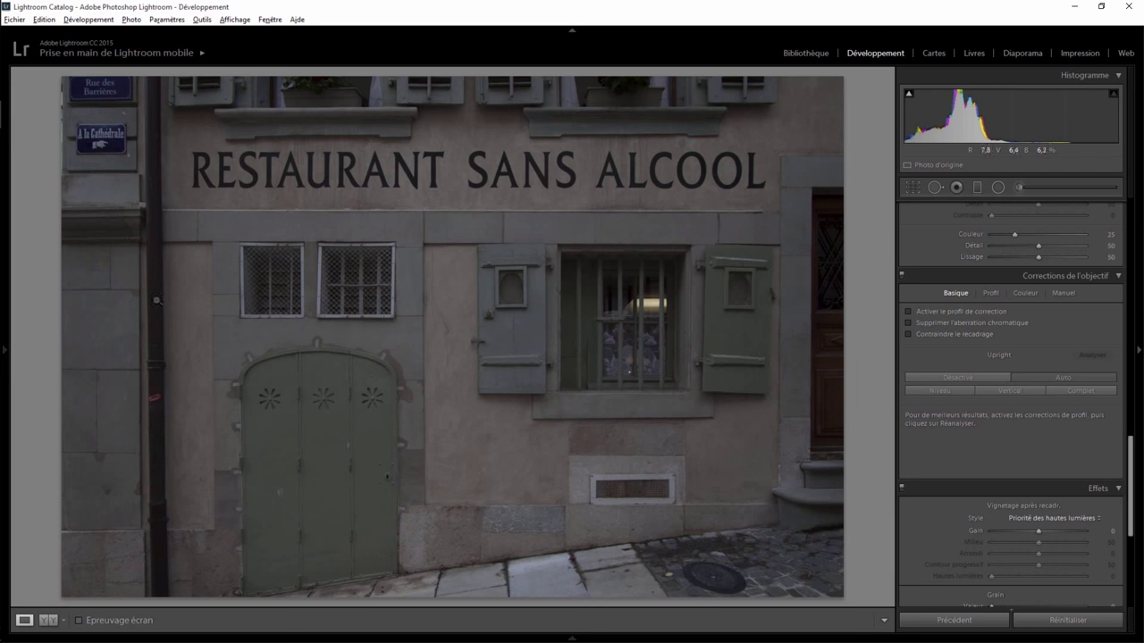
pyautogui.click(1064, 293)
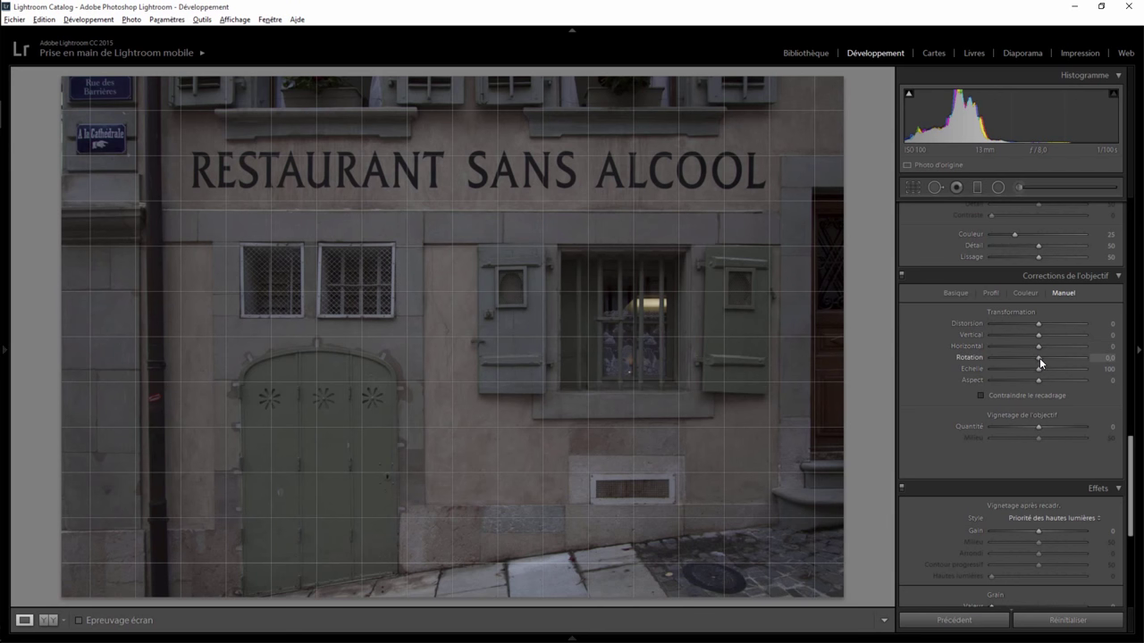
pyautogui.moveTo(1039, 357); pyautogui.dragTo(1039, 358)
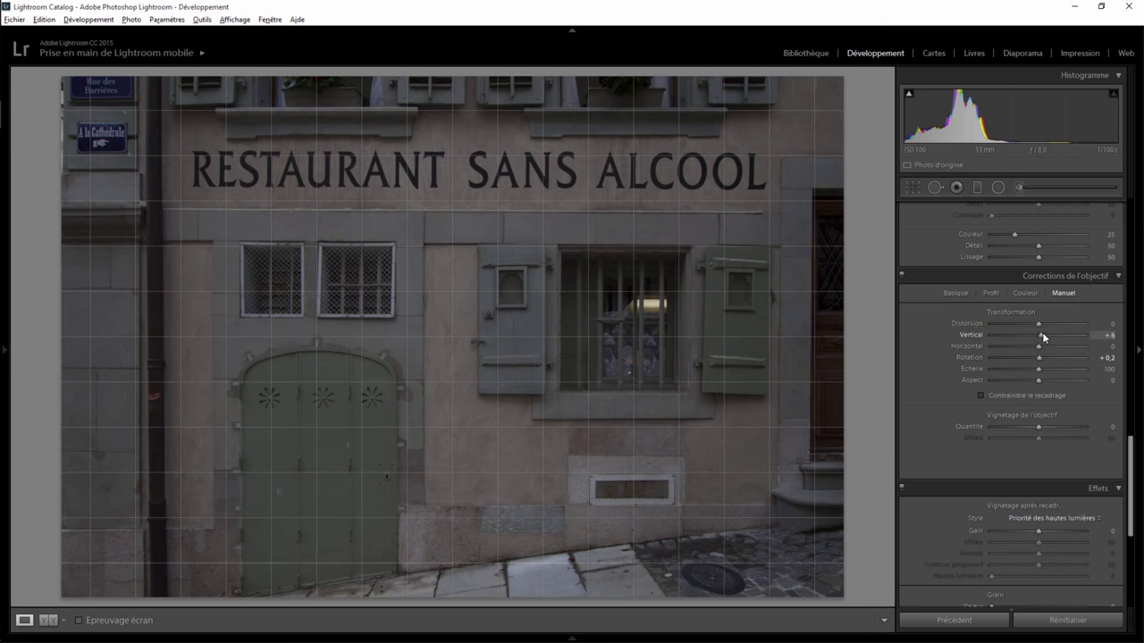
pyautogui.moveTo(1038, 335); pyautogui.dragTo(1041, 336)
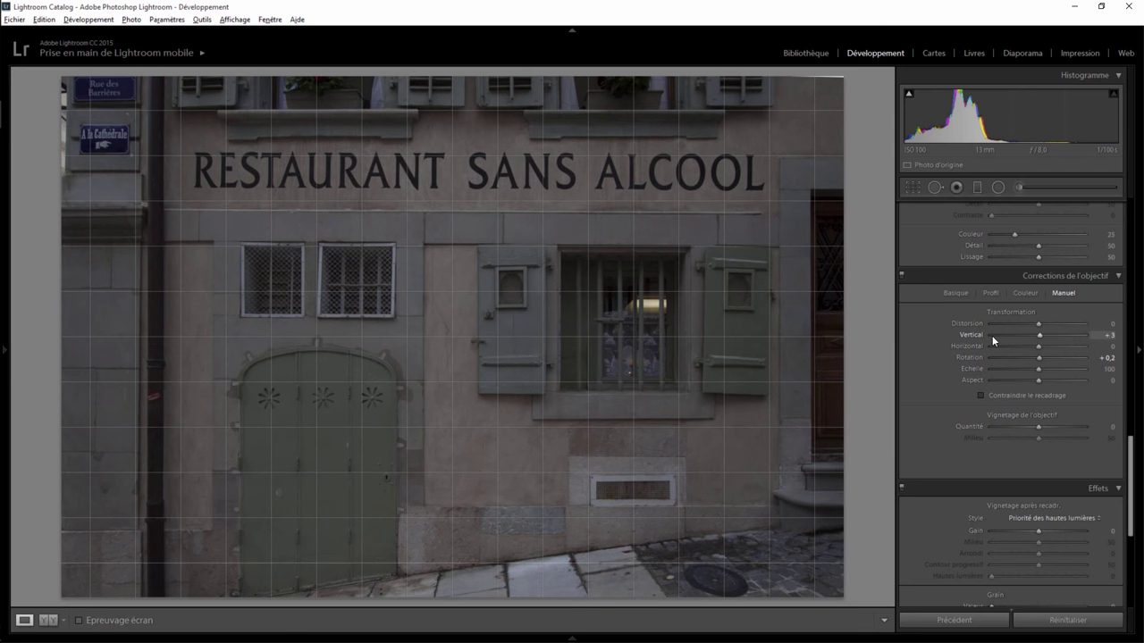
pyautogui.click(914, 188)
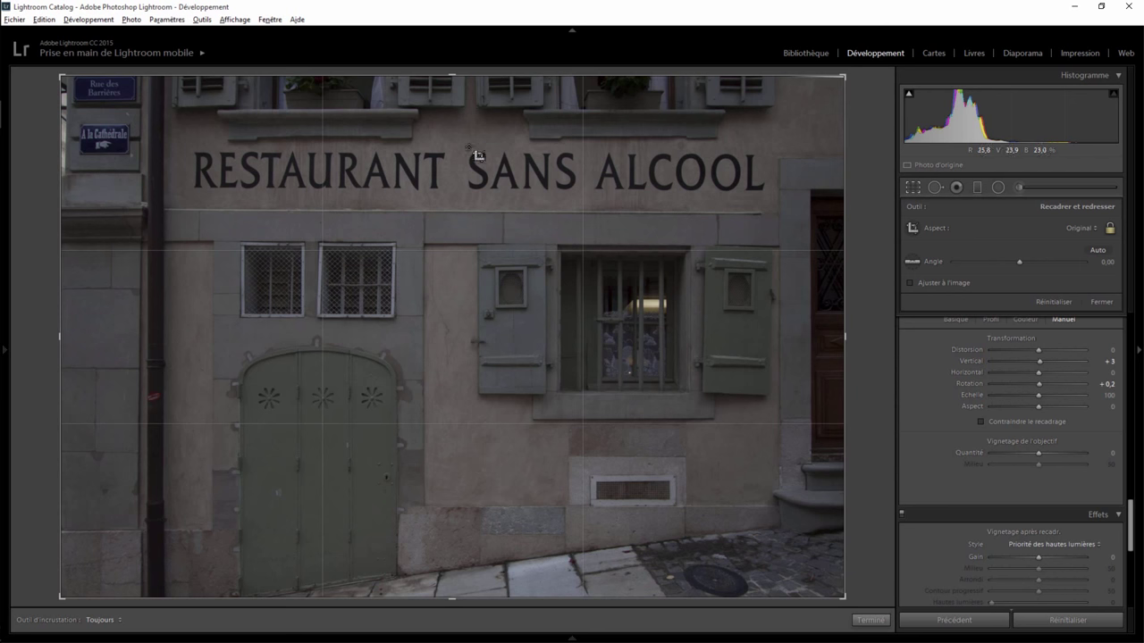
# Step: Tighten the crop from the top-left corner, reposition the facade inside it, and apply
pyautogui.click(870, 620)
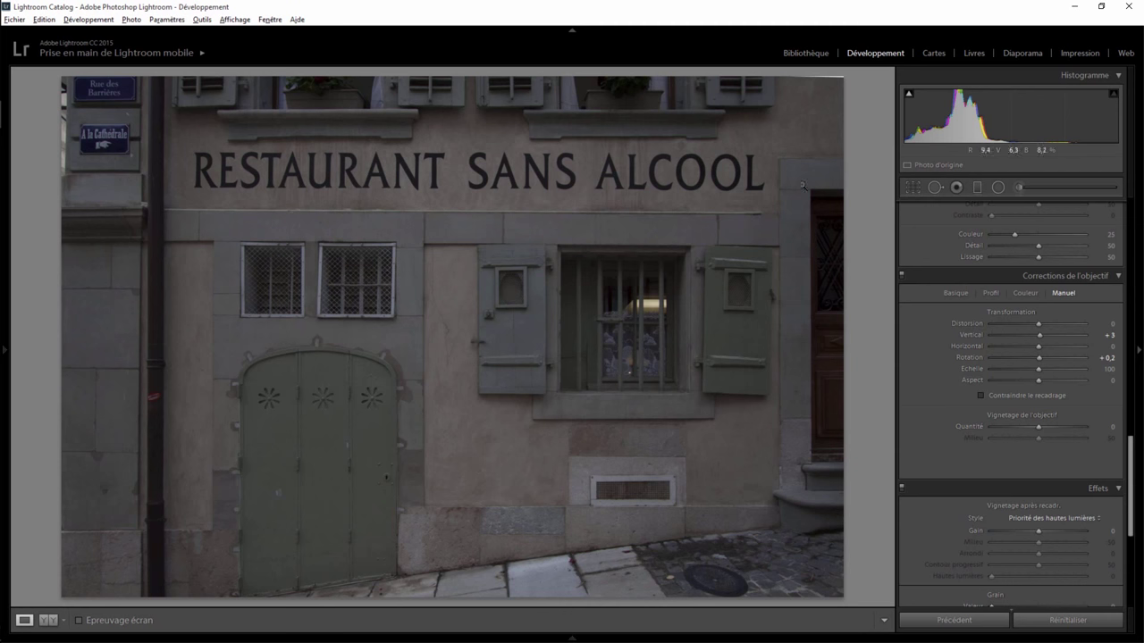
pyautogui.click(912, 187)
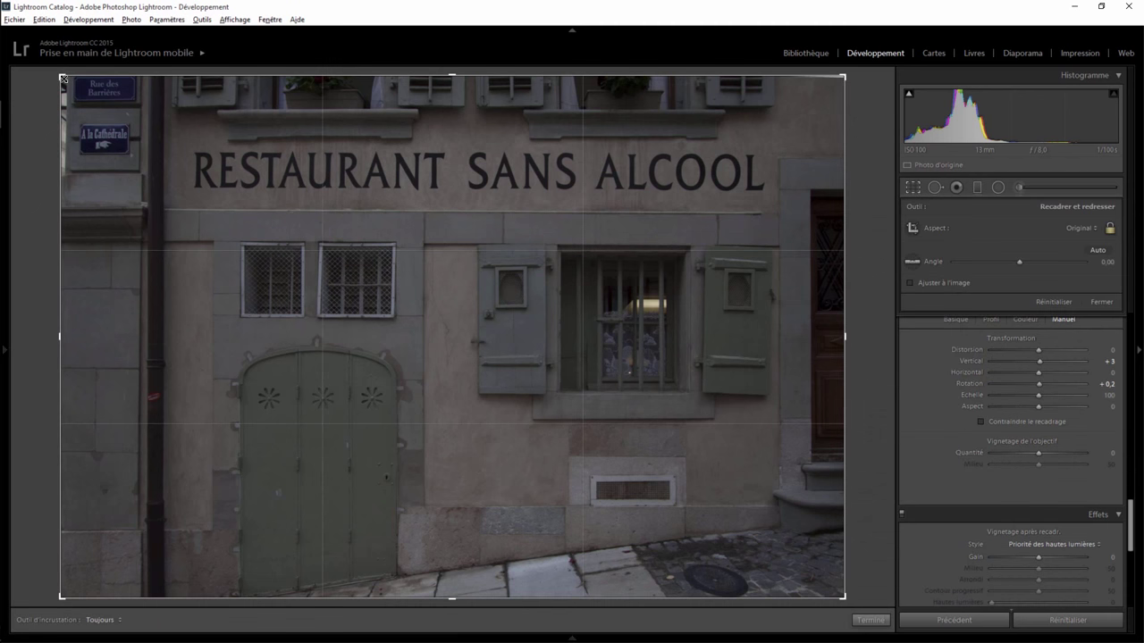
pyautogui.moveTo(62, 79); pyautogui.dragTo(85, 93)
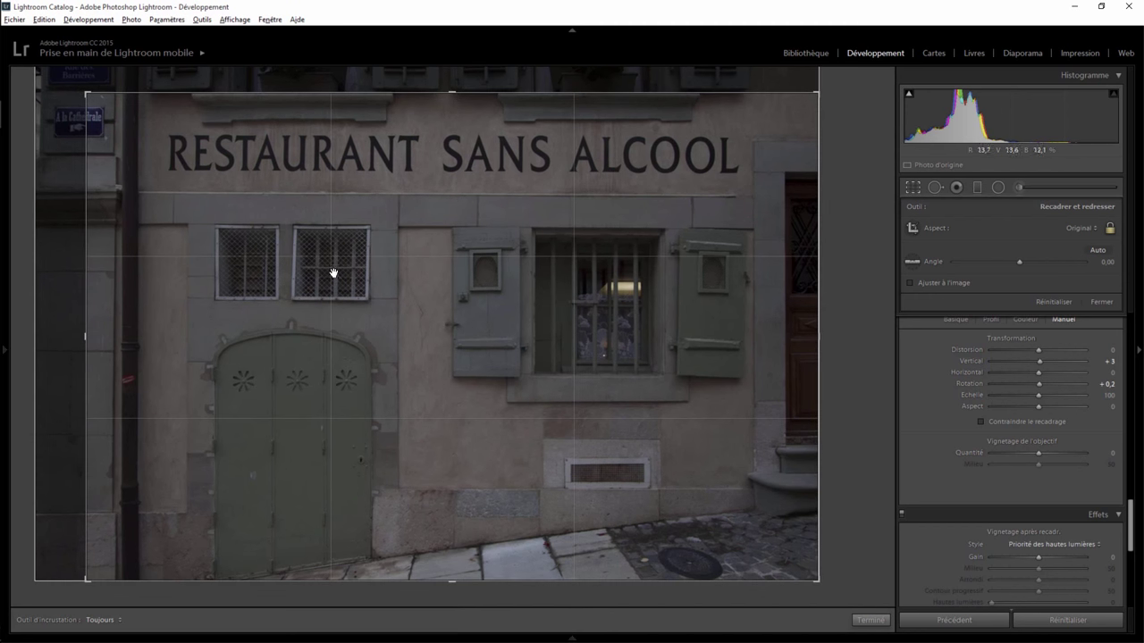
pyautogui.moveTo(334, 268); pyautogui.dragTo(375, 269)
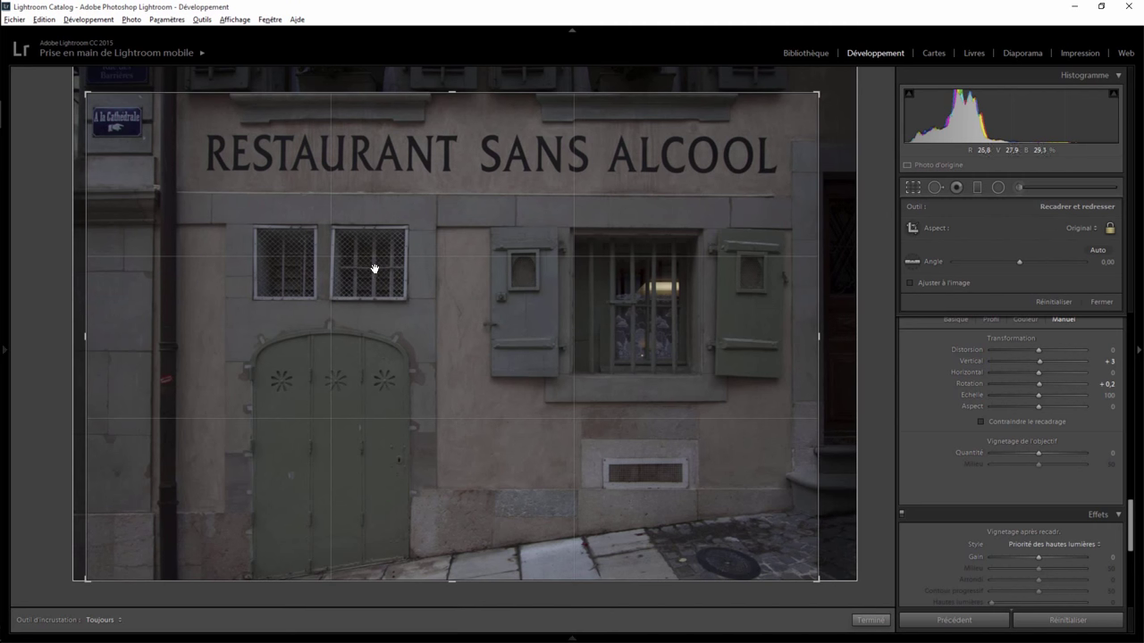
pyautogui.click(890, 620)
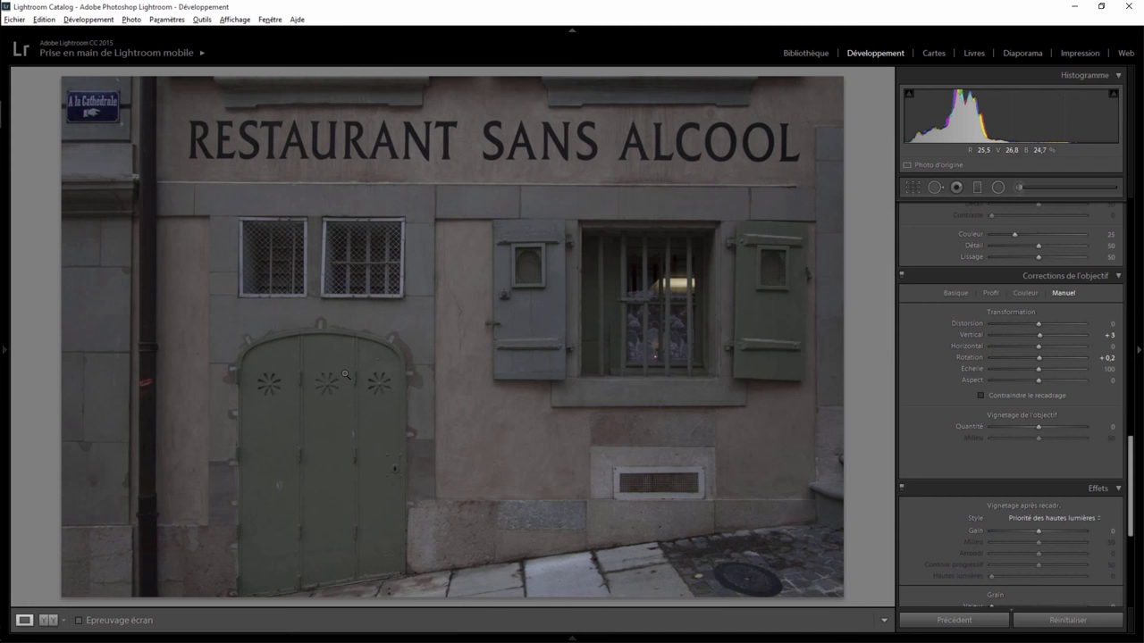
# Step: Recheck the crop framing and return to the Réglages de base panel
pyautogui.click(912, 187)
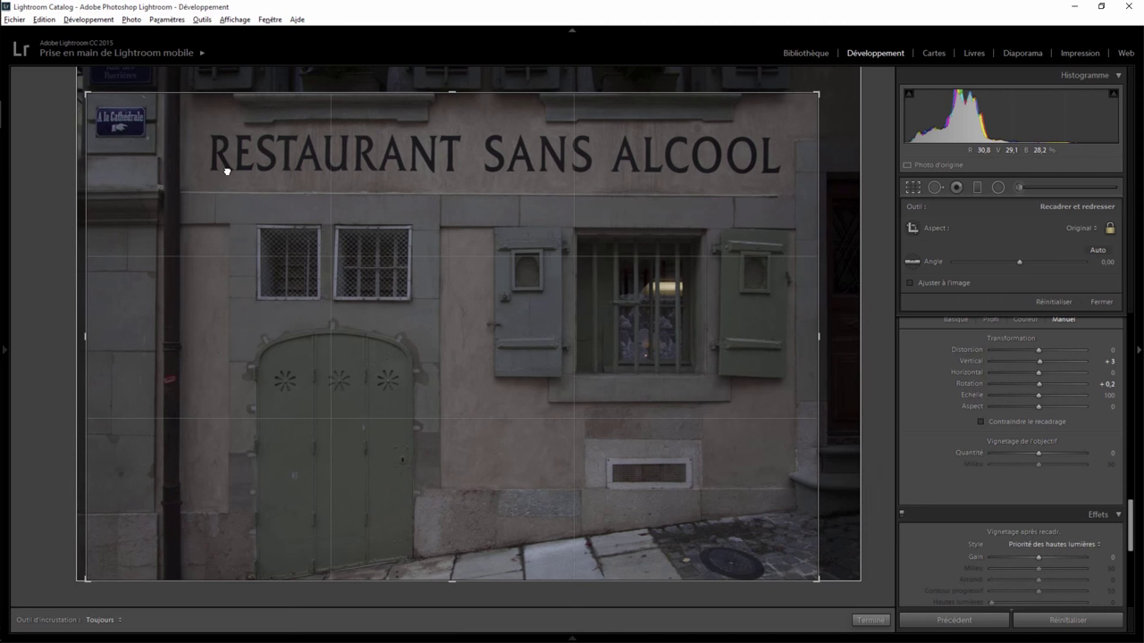
pyautogui.click(869, 619)
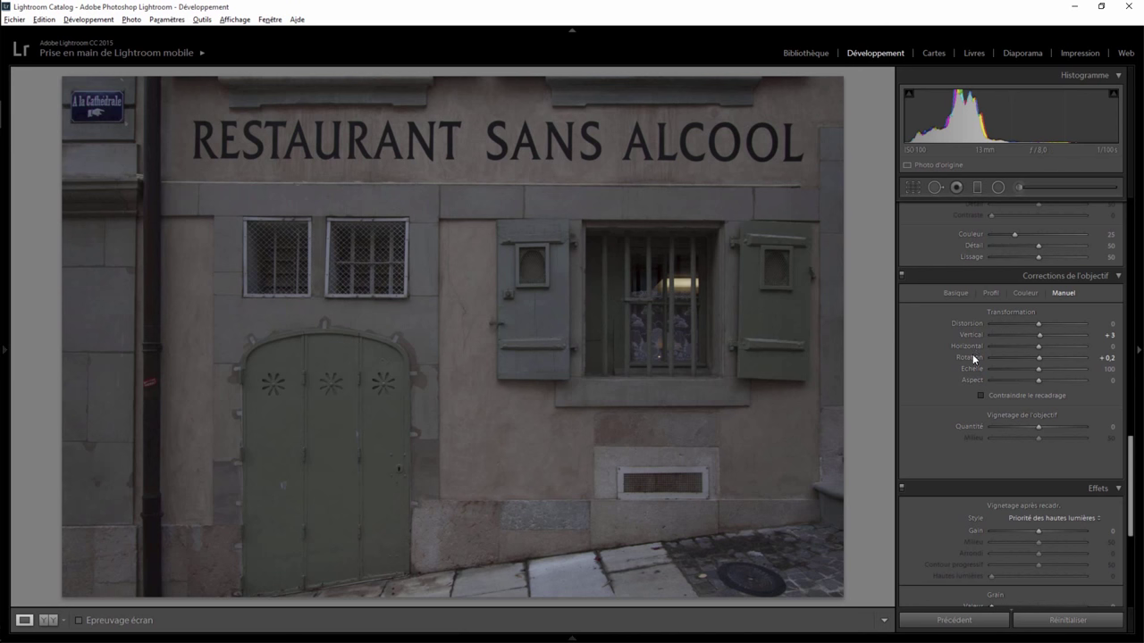
pyautogui.moveTo(1131, 468); pyautogui.dragTo(1131, 224)
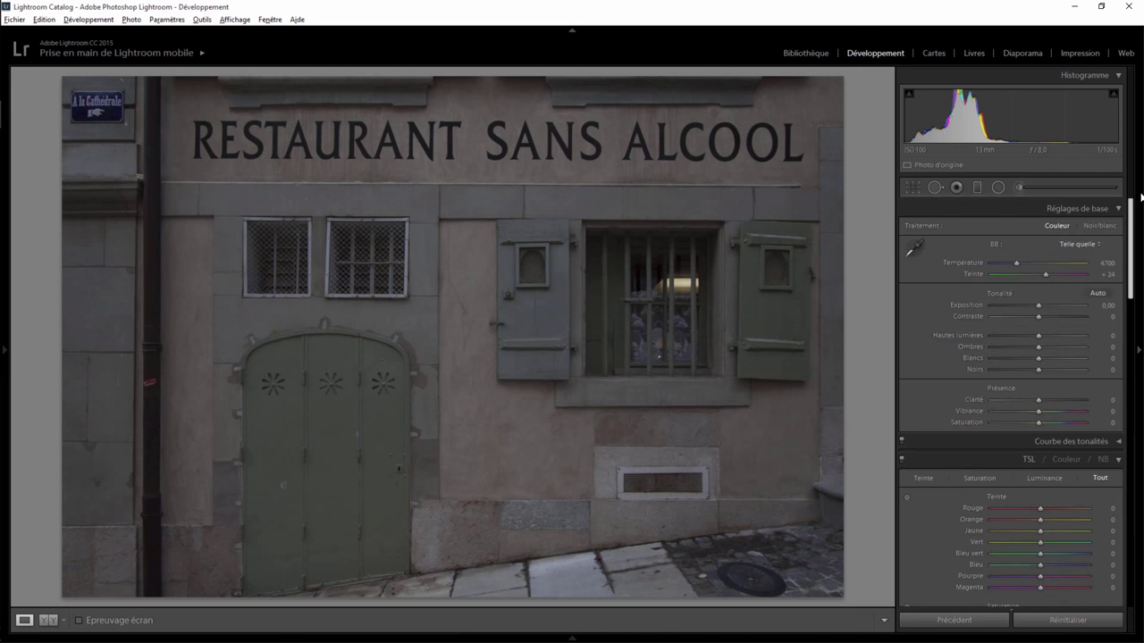
# Step: Convert to Noir/blanc with Blancs +70, Noirs −9, Clarté +72 and Contraste +44, exposure left at 0
pyautogui.click(1100, 226)
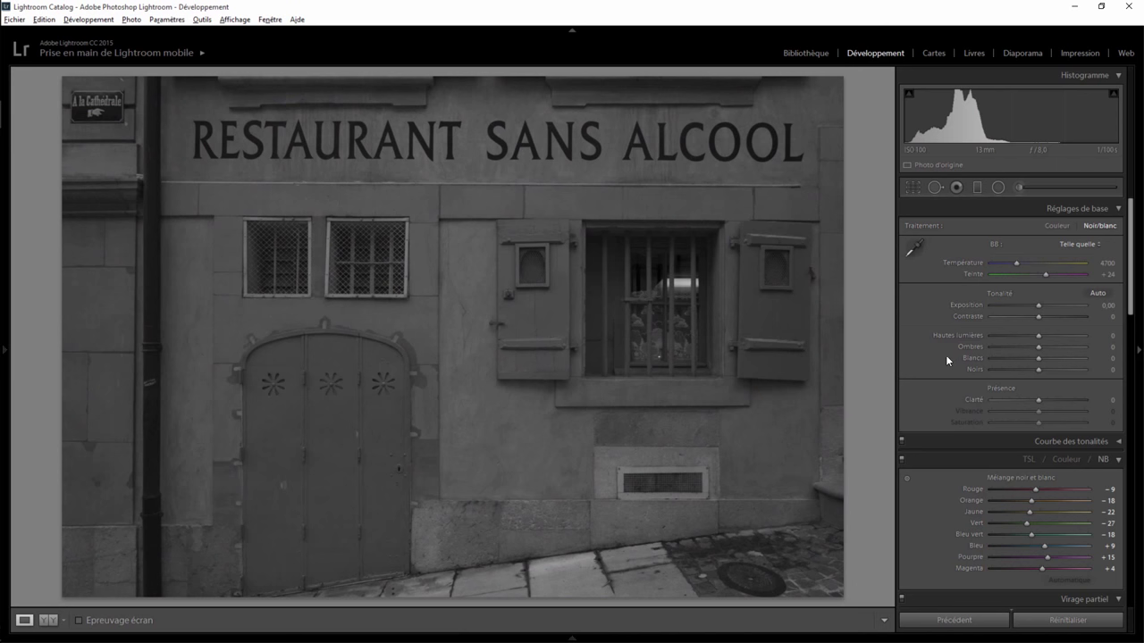
pyautogui.moveTo(1042, 305); pyautogui.dragTo(1049, 307)
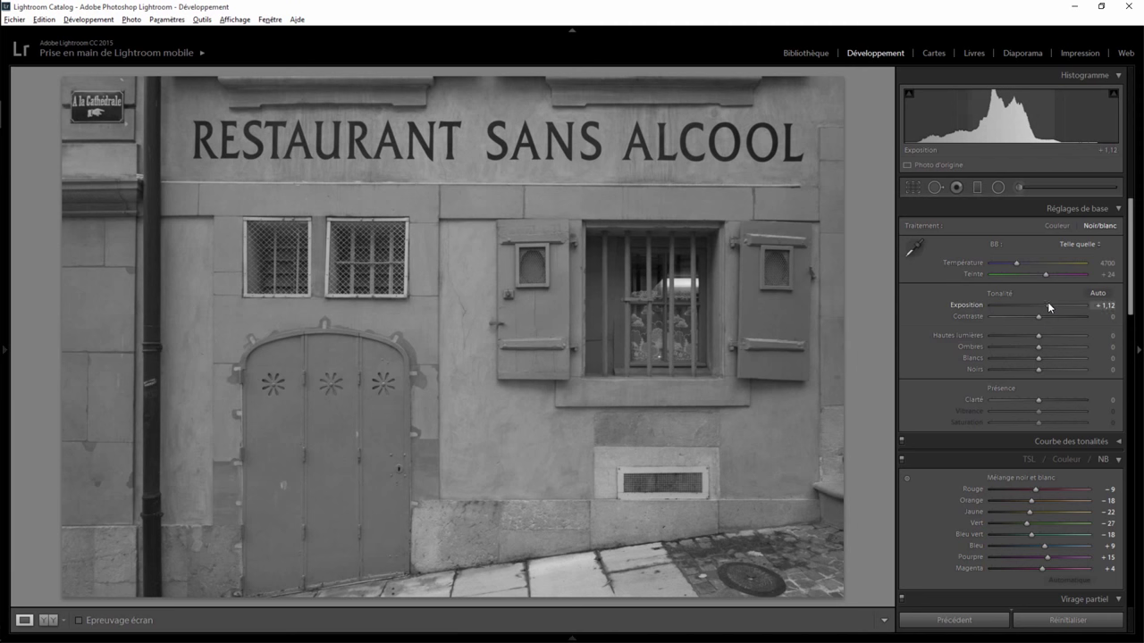
pyautogui.doubleClick(1047, 307)
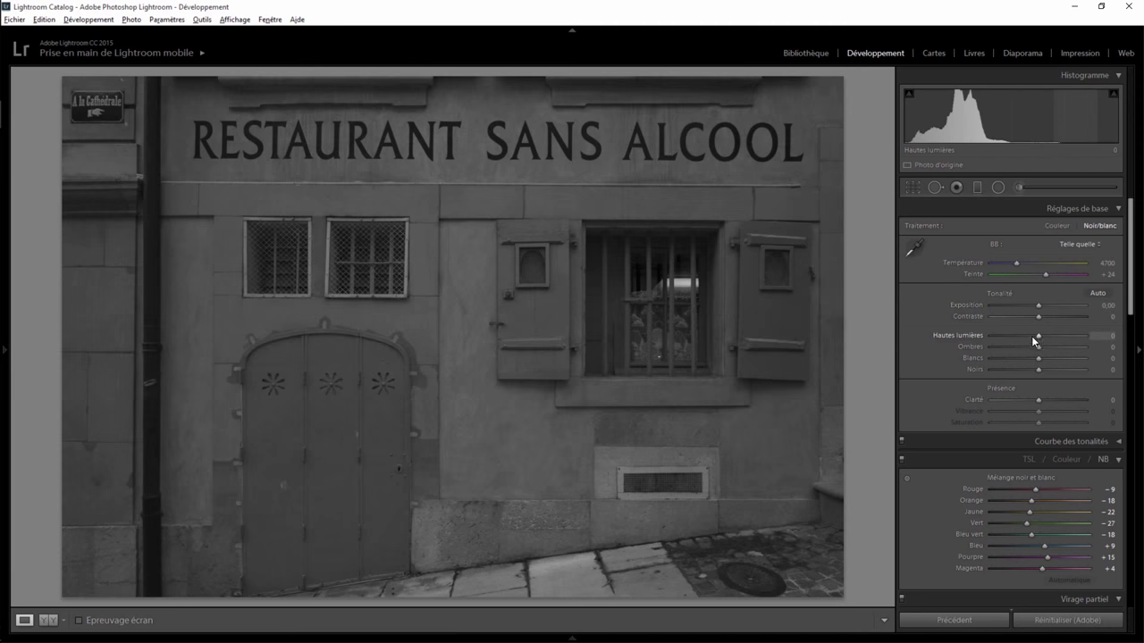
pyautogui.keyDown('shift'); pyautogui.doubleClick(971, 358); pyautogui.keyUp('shift')
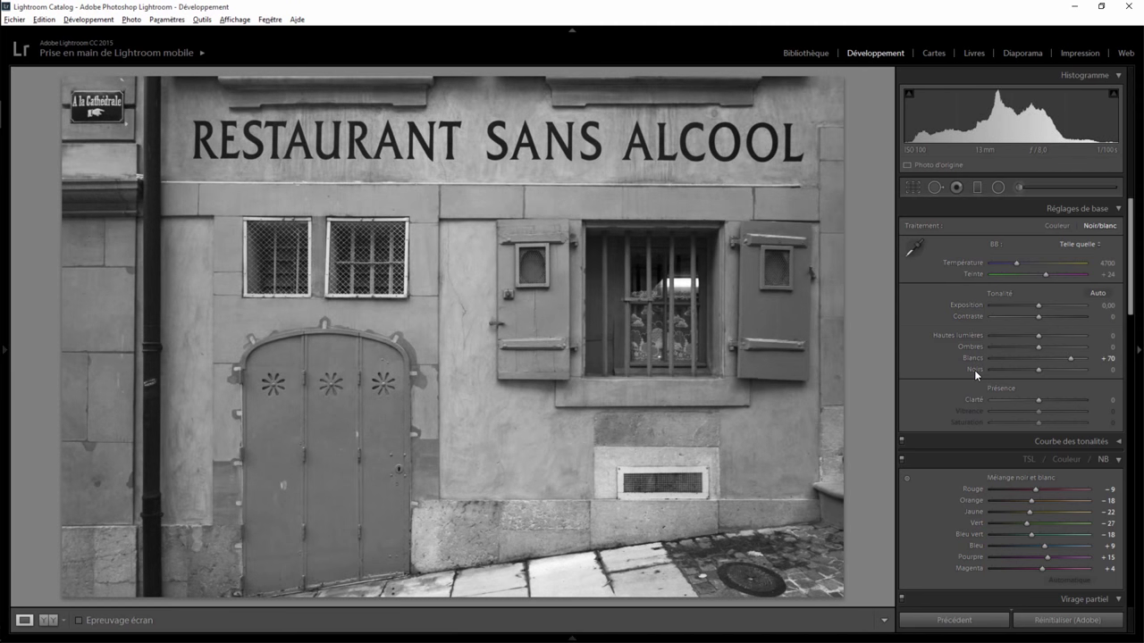
pyautogui.keyDown('shift'); pyautogui.doubleClick(974, 370); pyautogui.keyUp('shift')
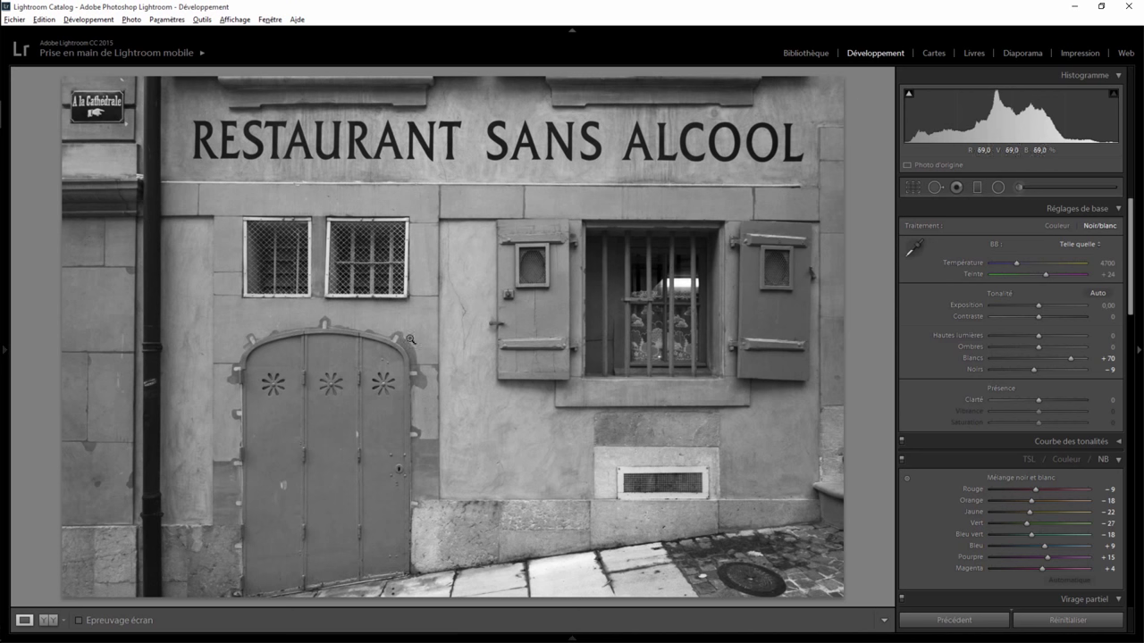
pyautogui.moveTo(1039, 400); pyautogui.dragTo(1072, 395)
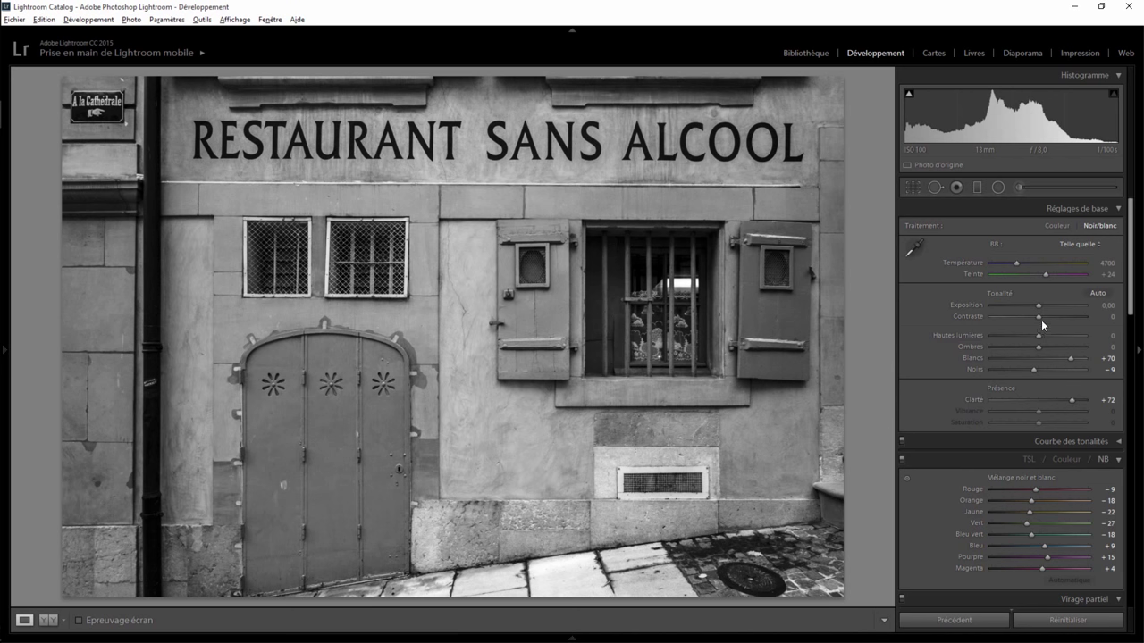
pyautogui.moveTo(1039, 318); pyautogui.dragTo(1061, 322)
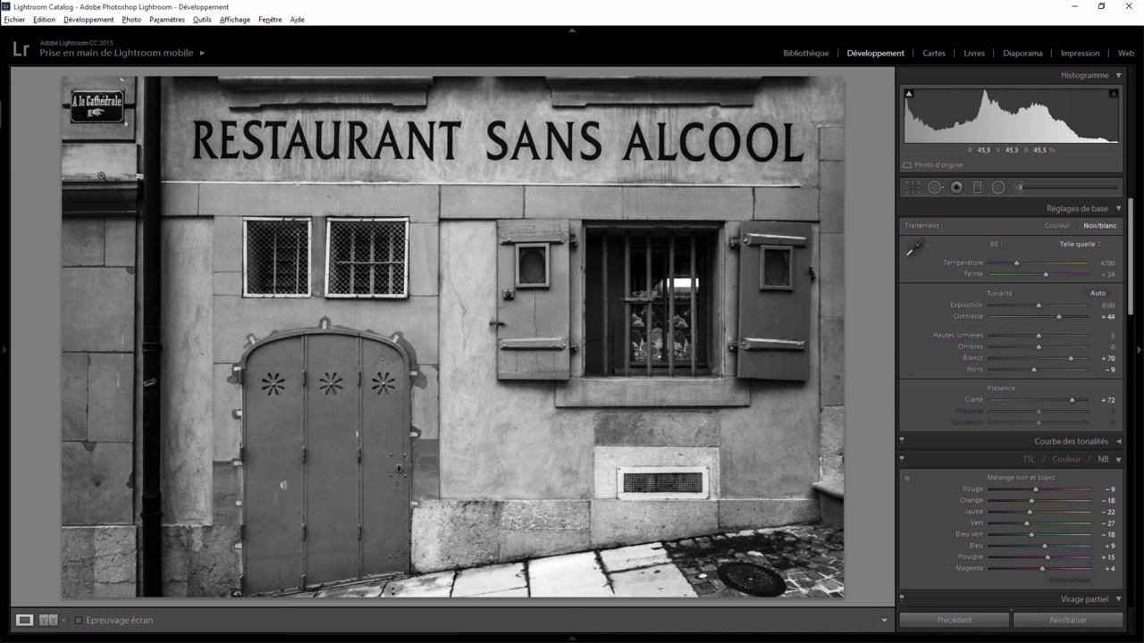
pyautogui.click(1019, 187)
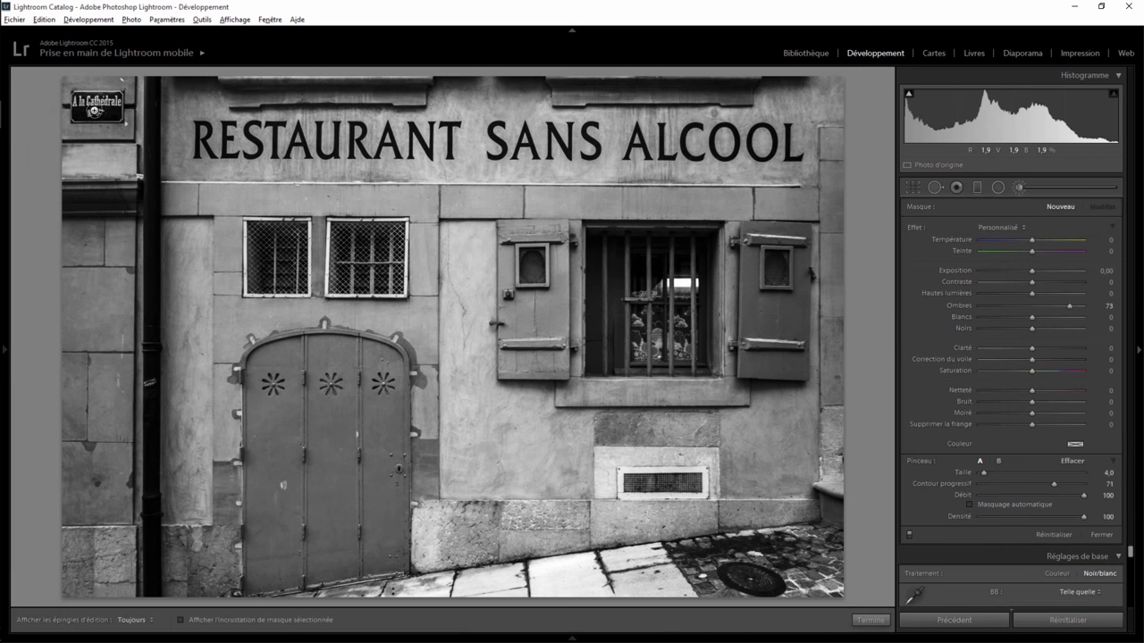
# Step: Zoom in on the A la Cathédrale sign and start a new brush with Ombres reset to 0
pyautogui.click(871, 620)
pyautogui.click(112, 113)
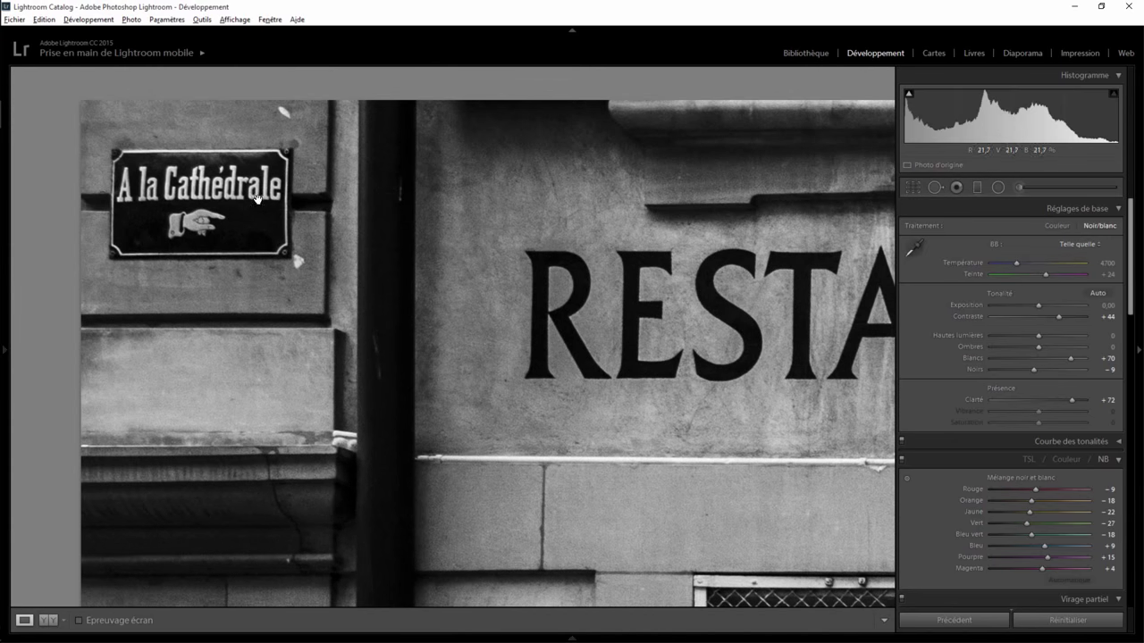
pyautogui.click(1022, 185)
pyautogui.doubleClick(919, 227)
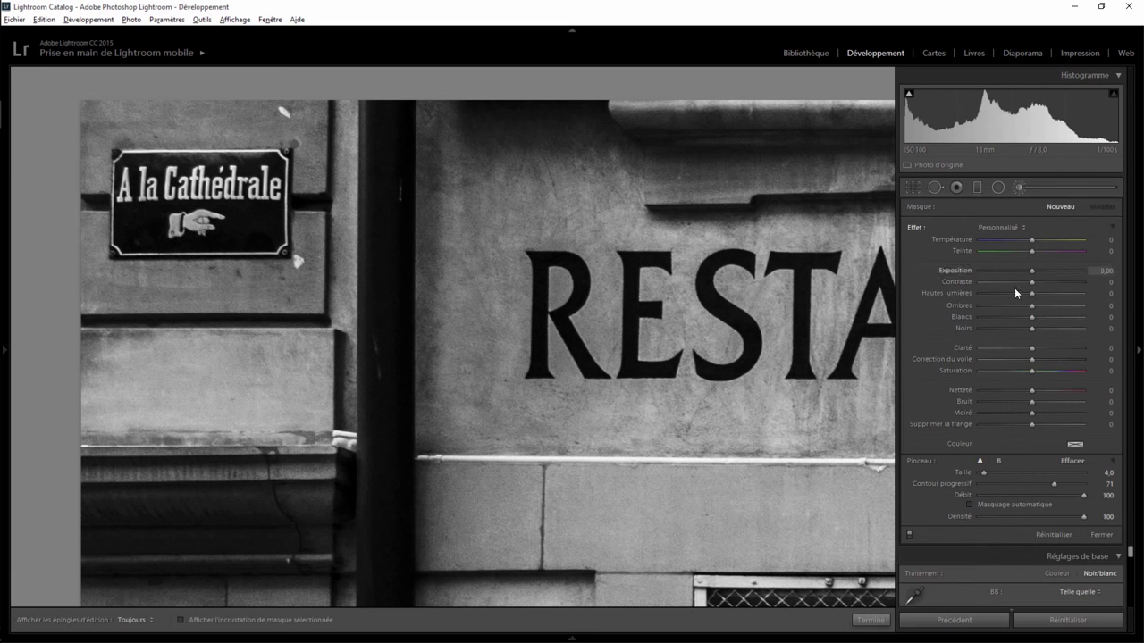
# Step: Give the sign's brush mask Contraste 23 and Hautes lumières 62, then zoom back out
pyautogui.moveTo(1032, 282); pyautogui.dragTo(1044, 284)
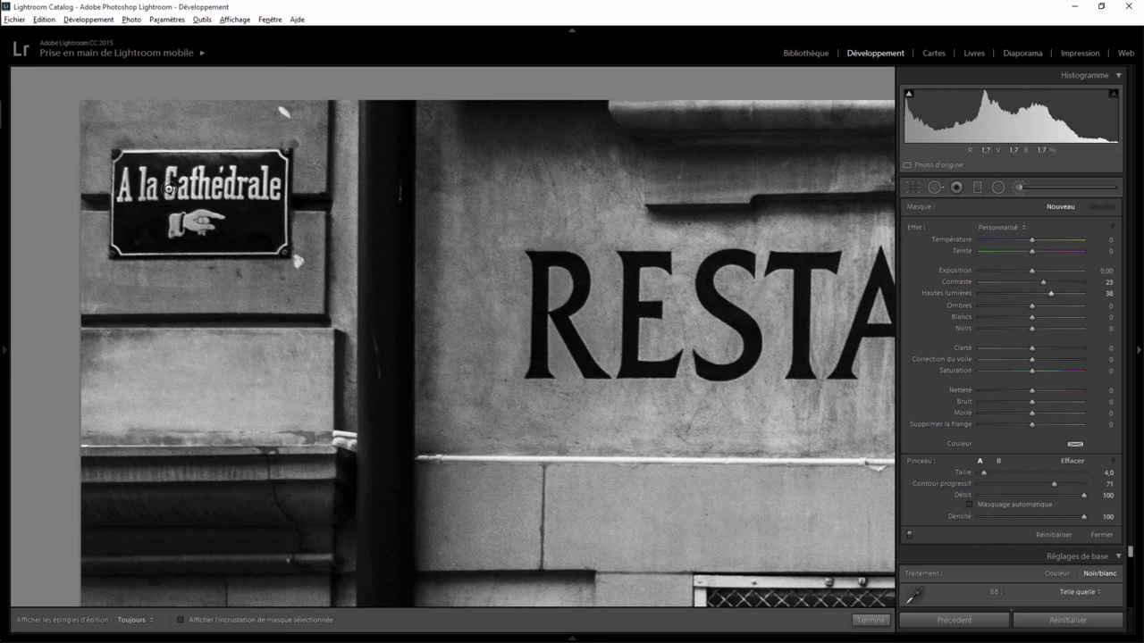
pyautogui.press('h')
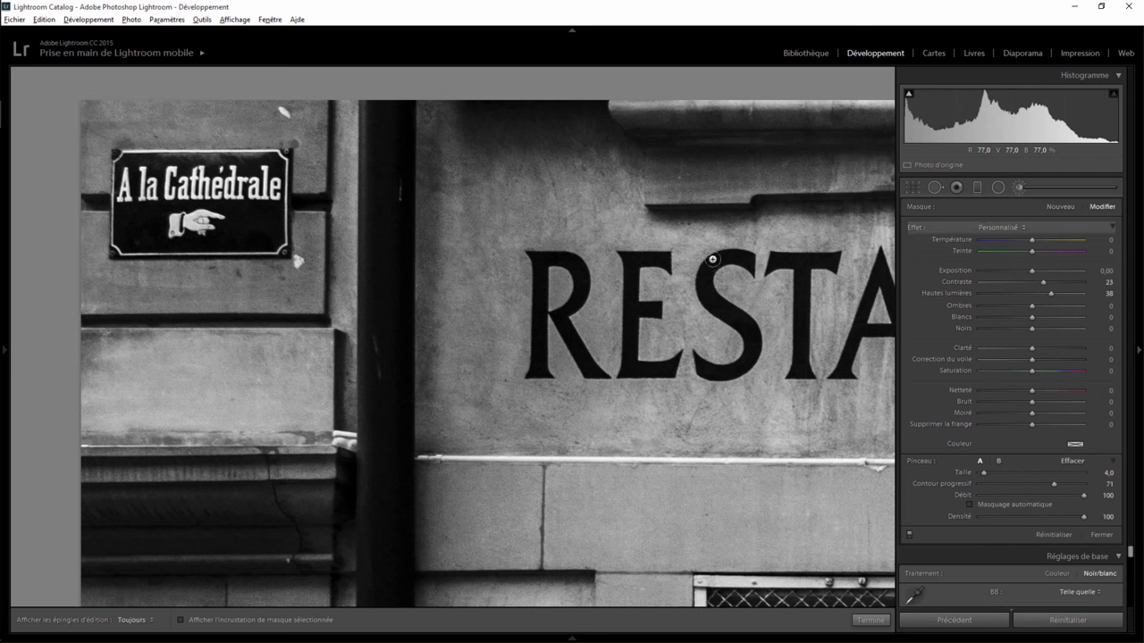
pyautogui.press('h')
pyautogui.moveTo(1052, 295); pyautogui.dragTo(1069, 295)
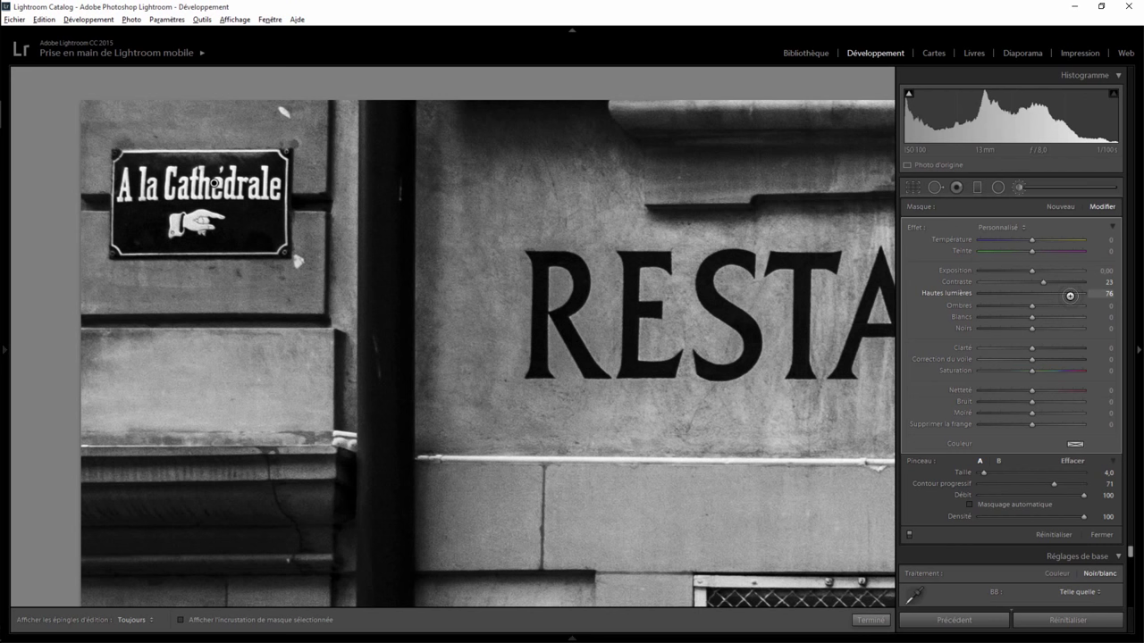
pyautogui.moveTo(997, 297); pyautogui.dragTo(1067, 297)
pyautogui.click(870, 619)
pyautogui.click(553, 267)
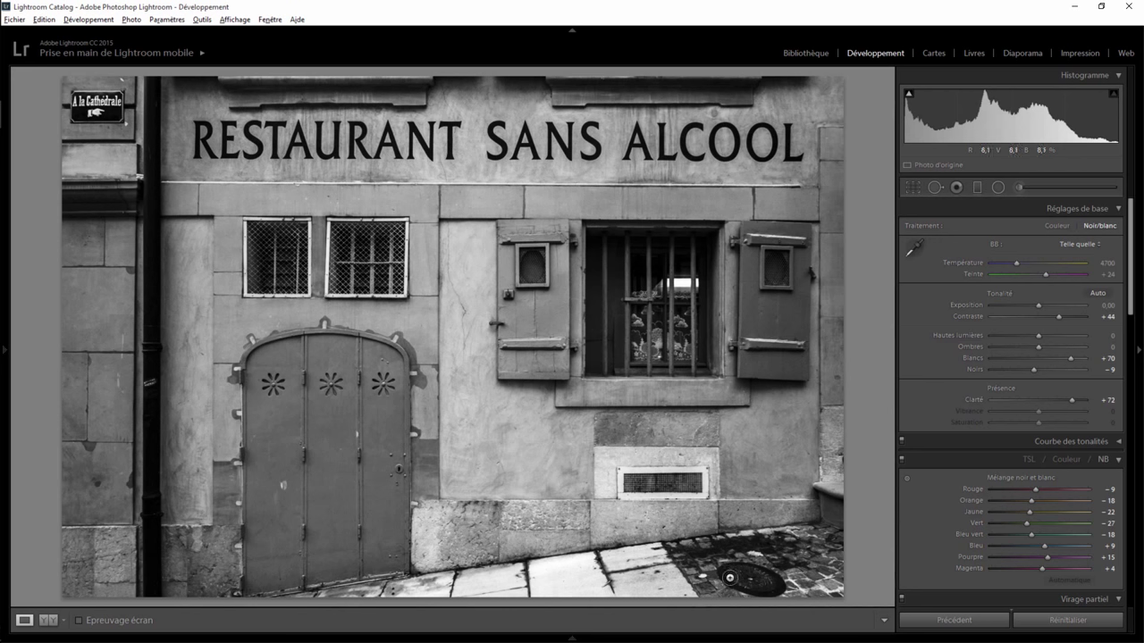
# Step: Draw a radial filter around the drain cover that brightens its shadows
pyautogui.click(999, 185)
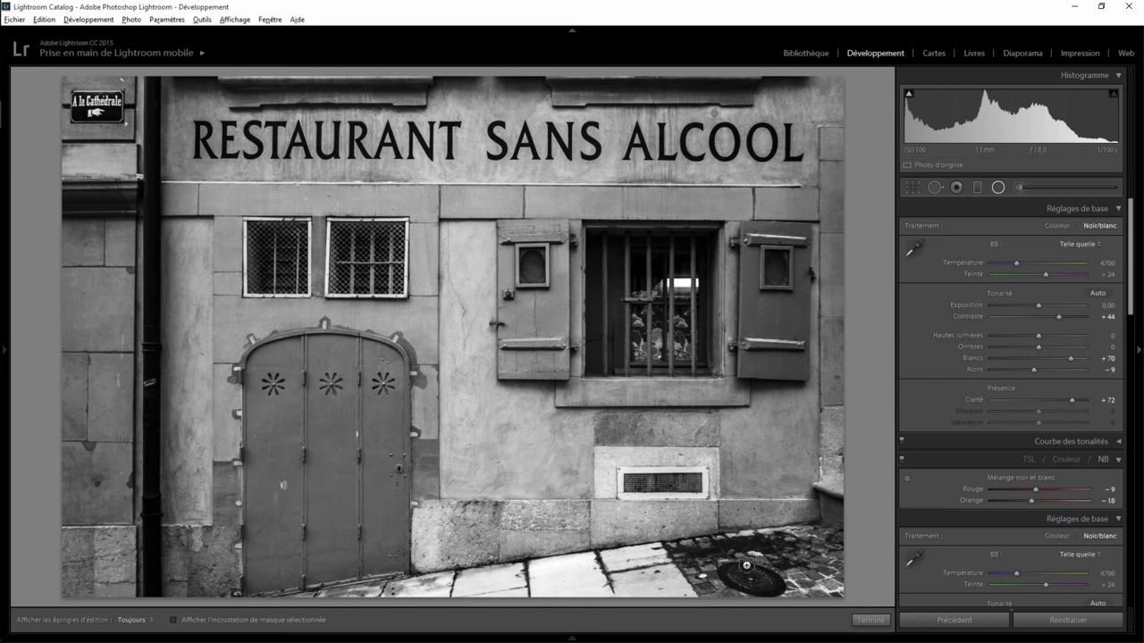
pyautogui.moveTo(744, 569); pyautogui.dragTo(804, 608)
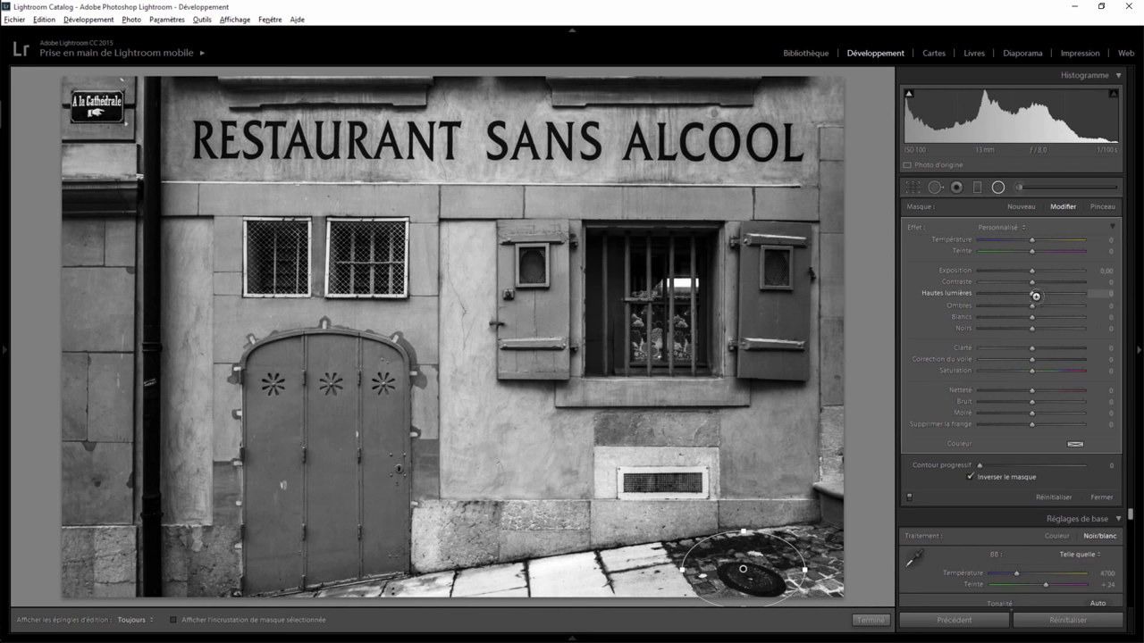
pyautogui.moveTo(1034, 305)
pyautogui.mouseDown()
pyautogui.moveTo(1061, 304)
pyautogui.moveTo(1011, 306)
pyautogui.moveTo(1050, 307)
pyautogui.mouseUp()
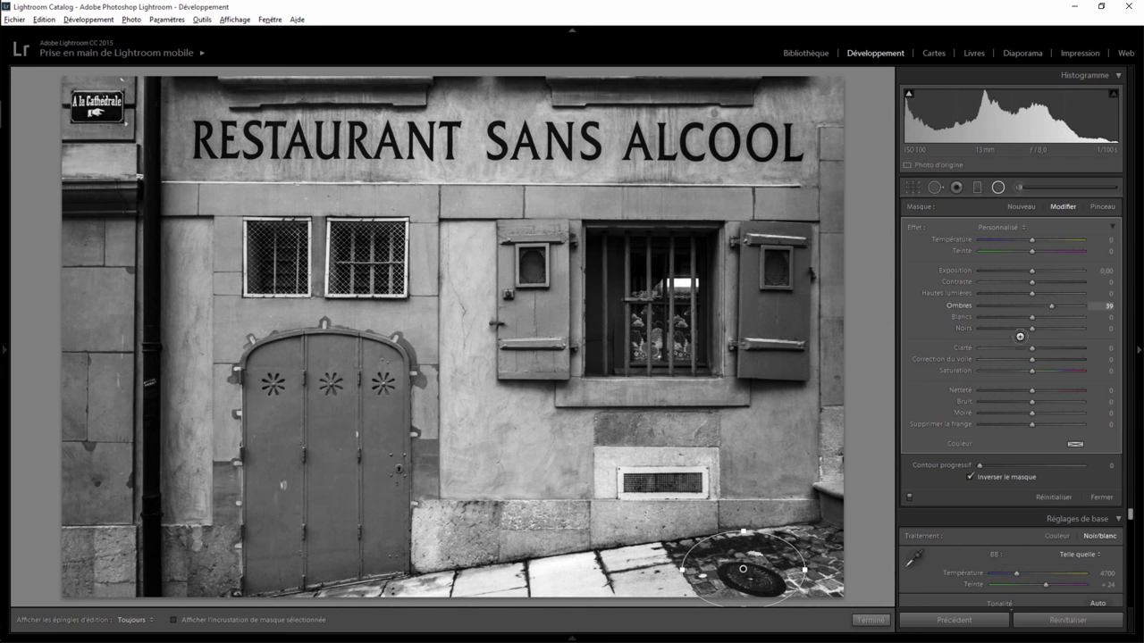
pyautogui.click(871, 619)
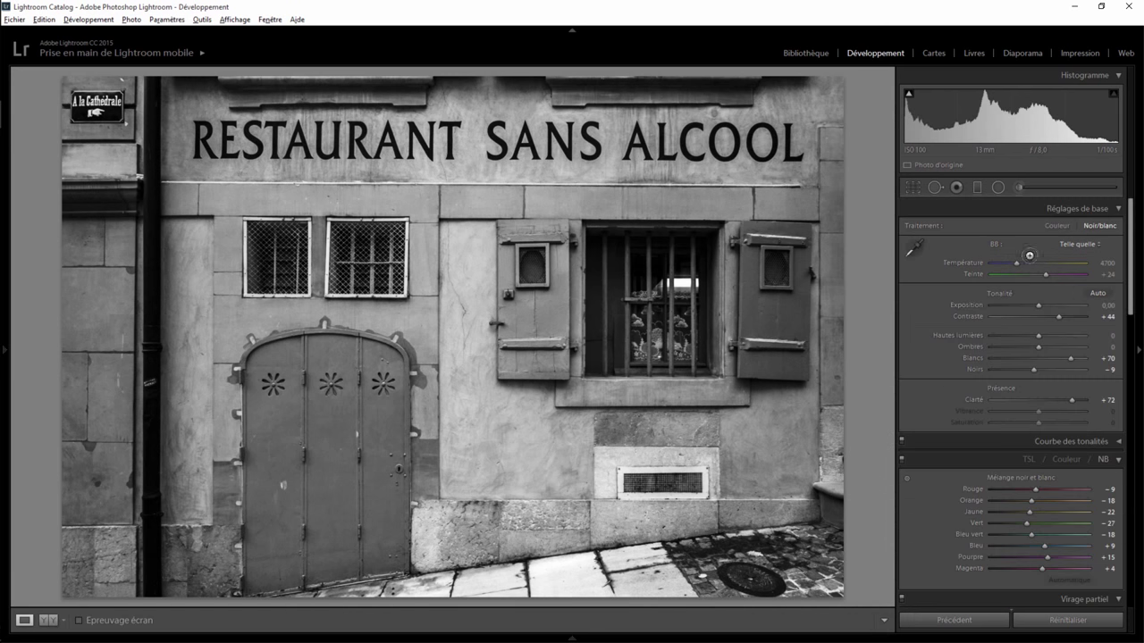
pyautogui.click(1019, 187)
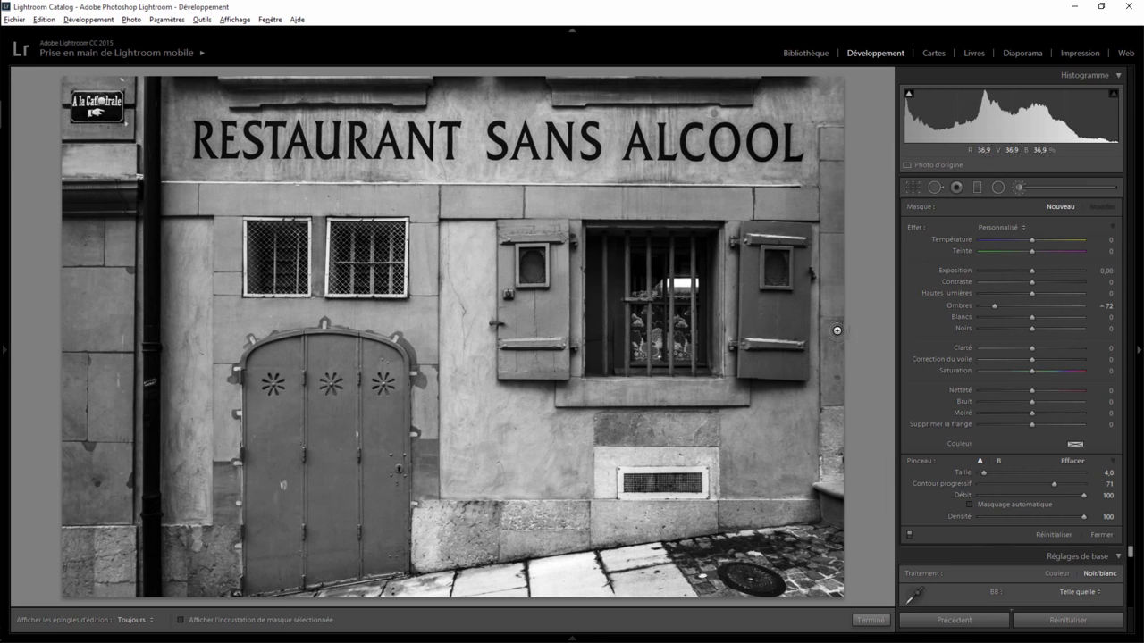
# Step: Paint the Ombres −72 brush across the door and down to its lower-left corner
pyautogui.press('h')
pyautogui.press('h')
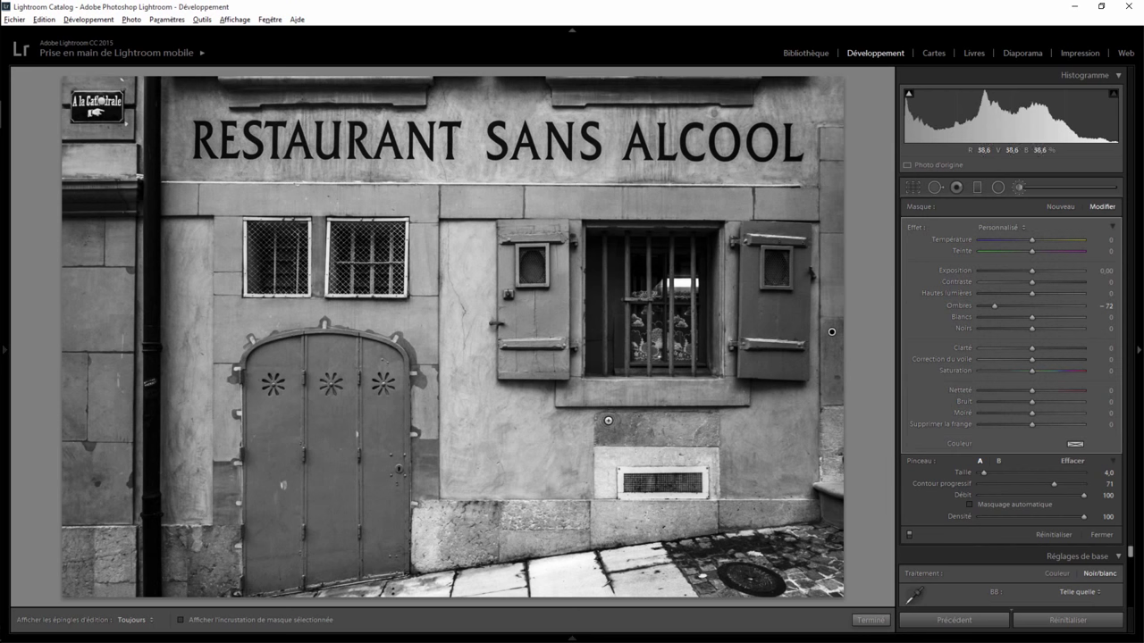
pyautogui.press('h')
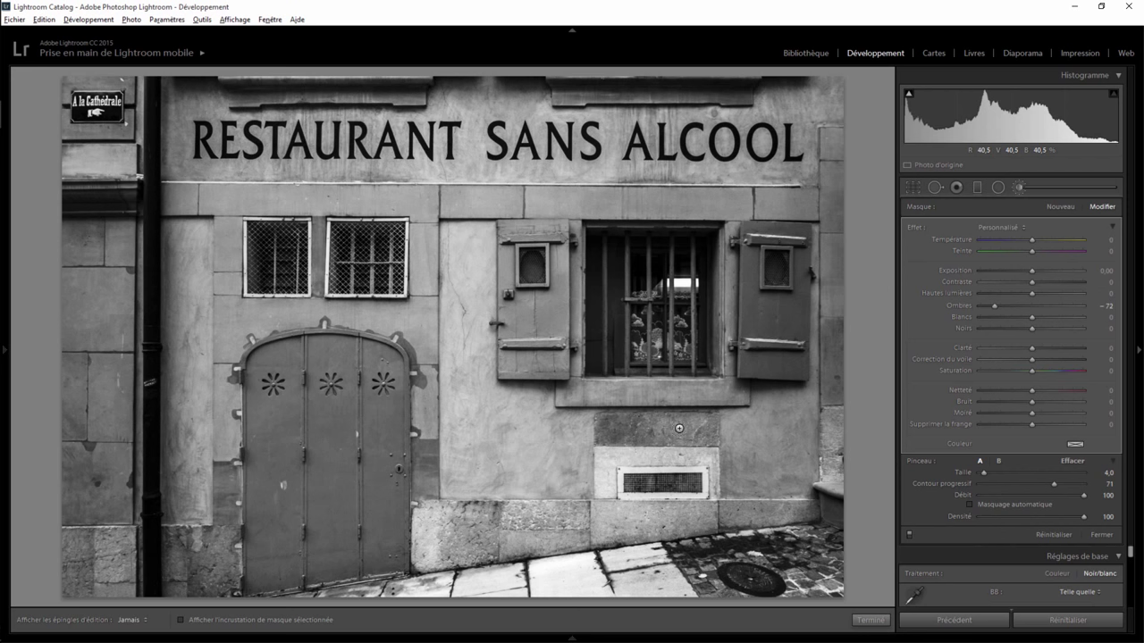
pyautogui.press('h')
pyautogui.press('h')
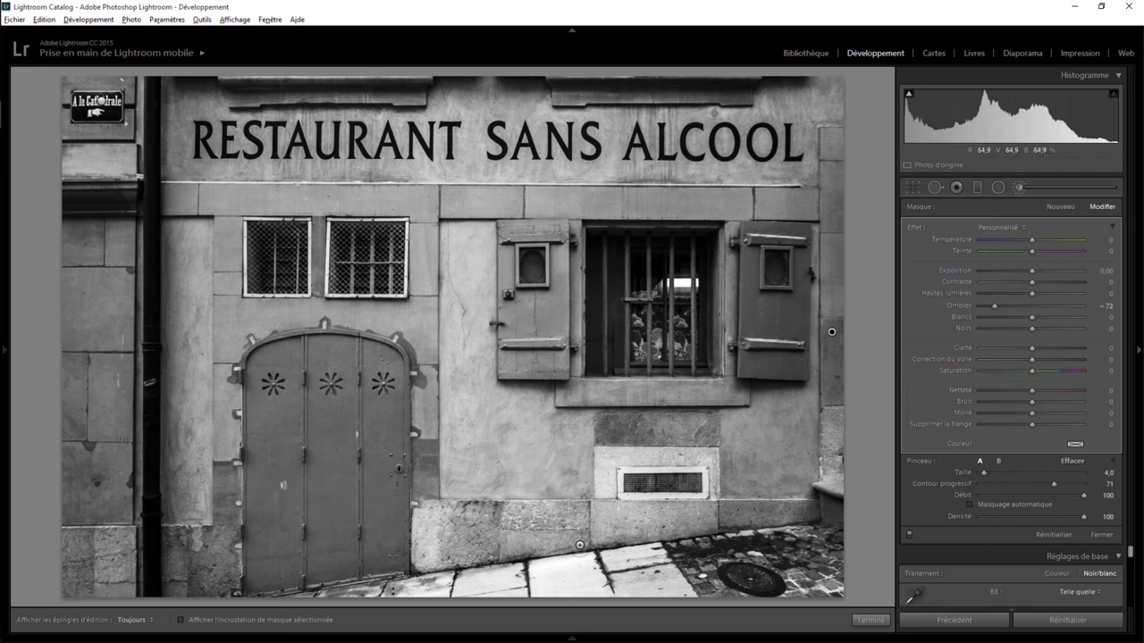
pyautogui.press('h')
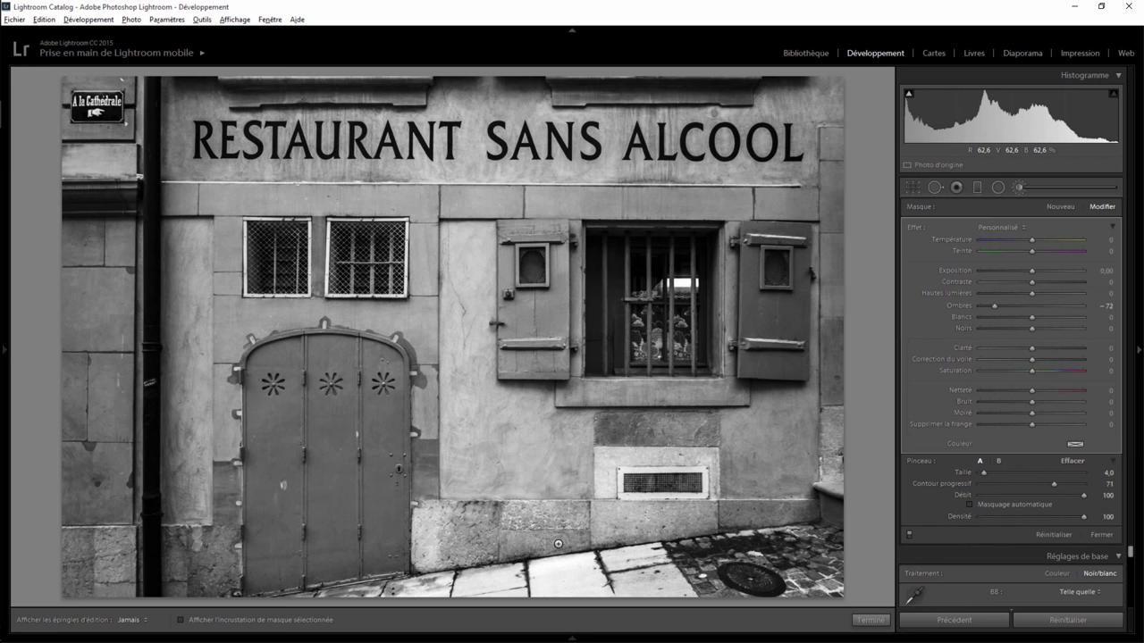
pyautogui.press('h')
pyautogui.moveTo(407, 432); pyautogui.dragTo(266, 458)
pyautogui.moveTo(186, 479); pyautogui.dragTo(227, 542)
# Step: Toggle the edit pins repeatedly to inspect the −72 shadow mask on the facade
pyautogui.press('h')
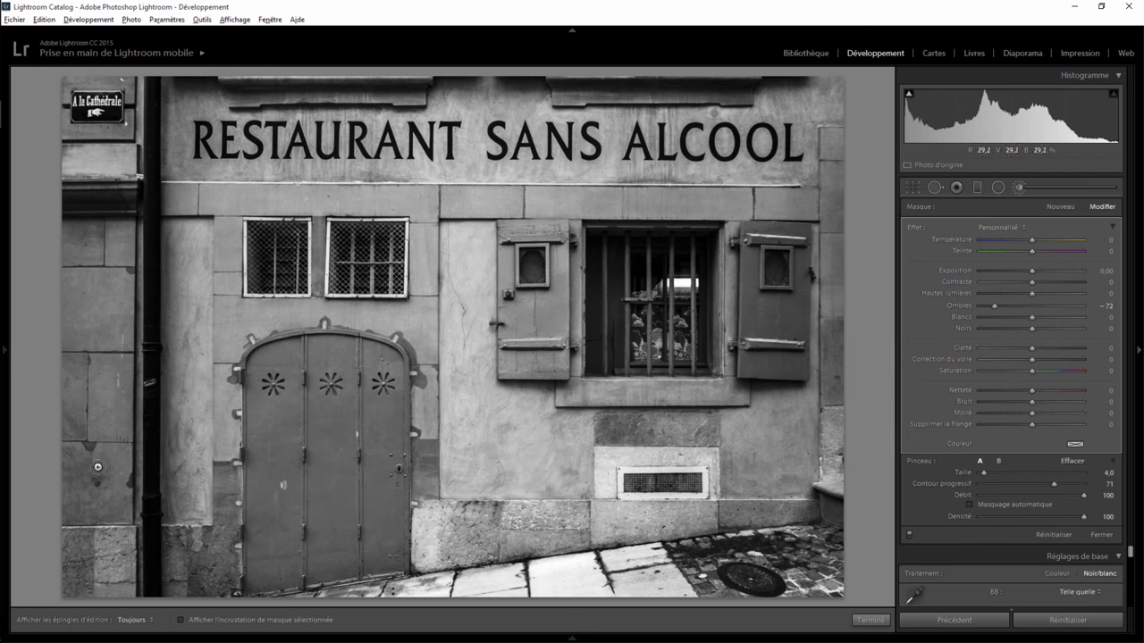
pyautogui.press('h')
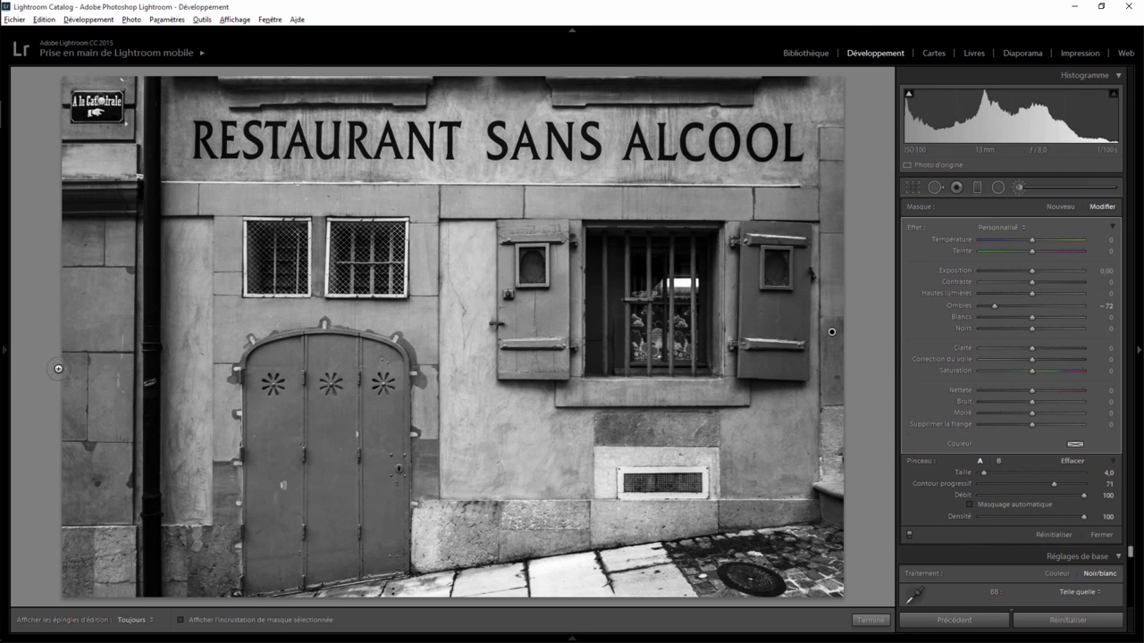
pyautogui.press('h')
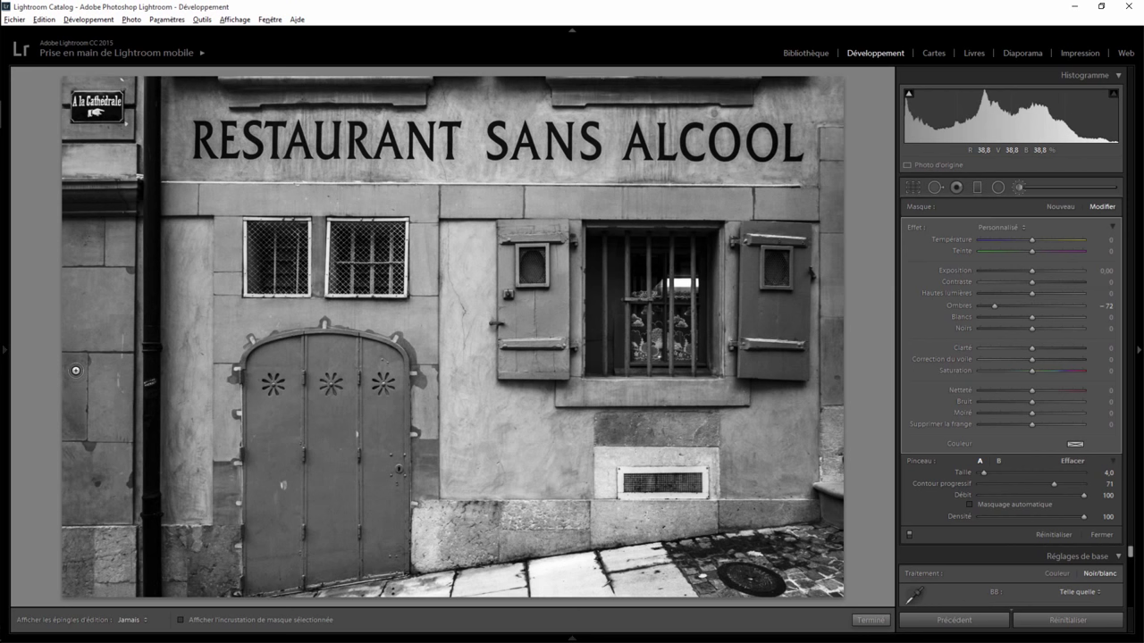
pyautogui.press('h')
pyautogui.press('h')
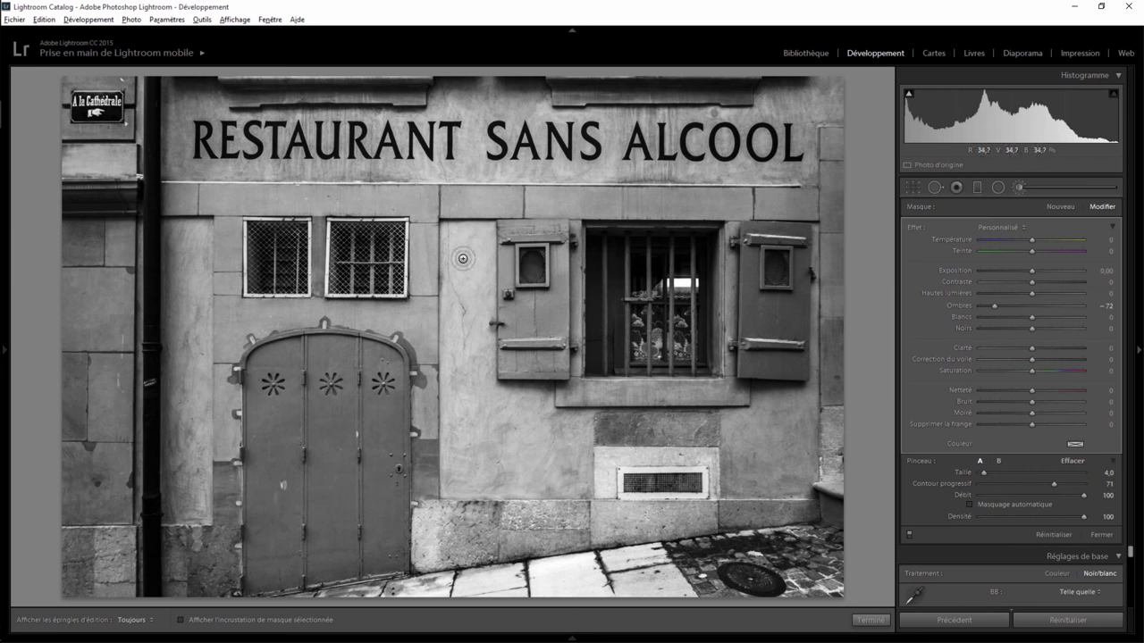
pyautogui.press('h')
pyautogui.press('h')
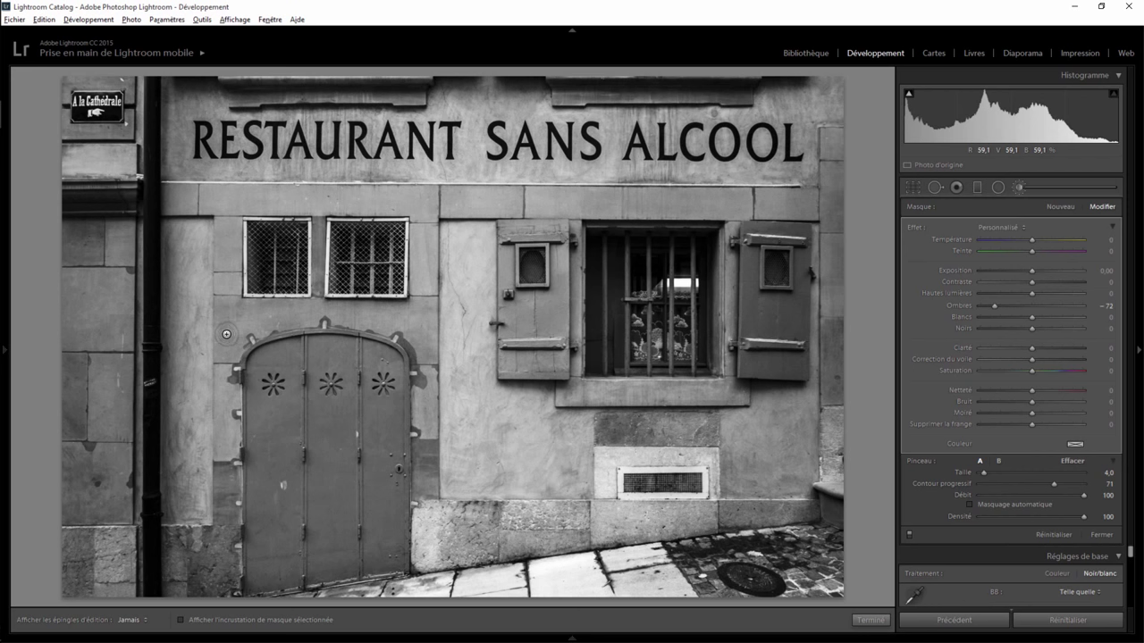
pyautogui.press('h')
pyautogui.press('h')
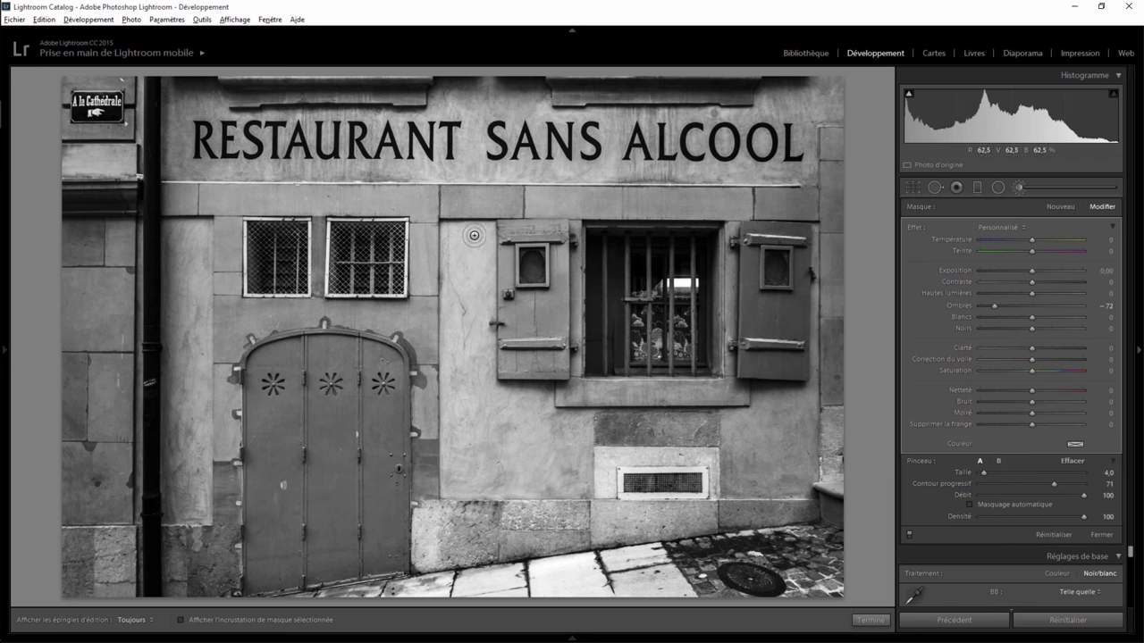
pyautogui.press('h')
pyautogui.press('h')
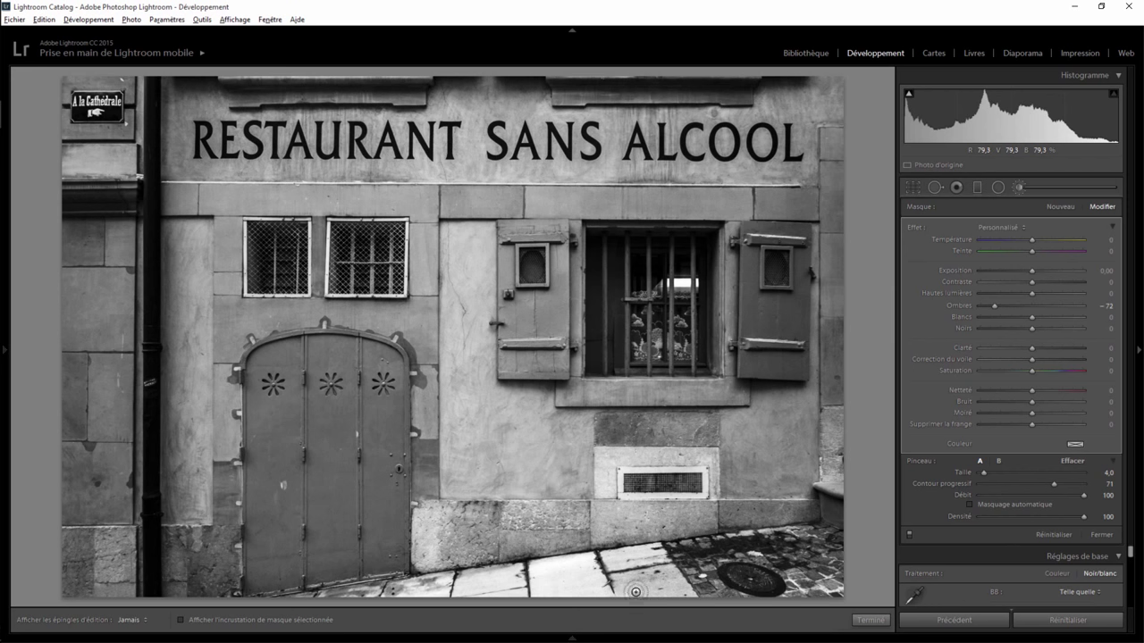
pyautogui.press('h')
# Step: Start a new brush at Ombres +80 and paint it down the right pillar
pyautogui.click(1061, 207)
pyautogui.moveTo(994, 306); pyautogui.dragTo(1073, 306)
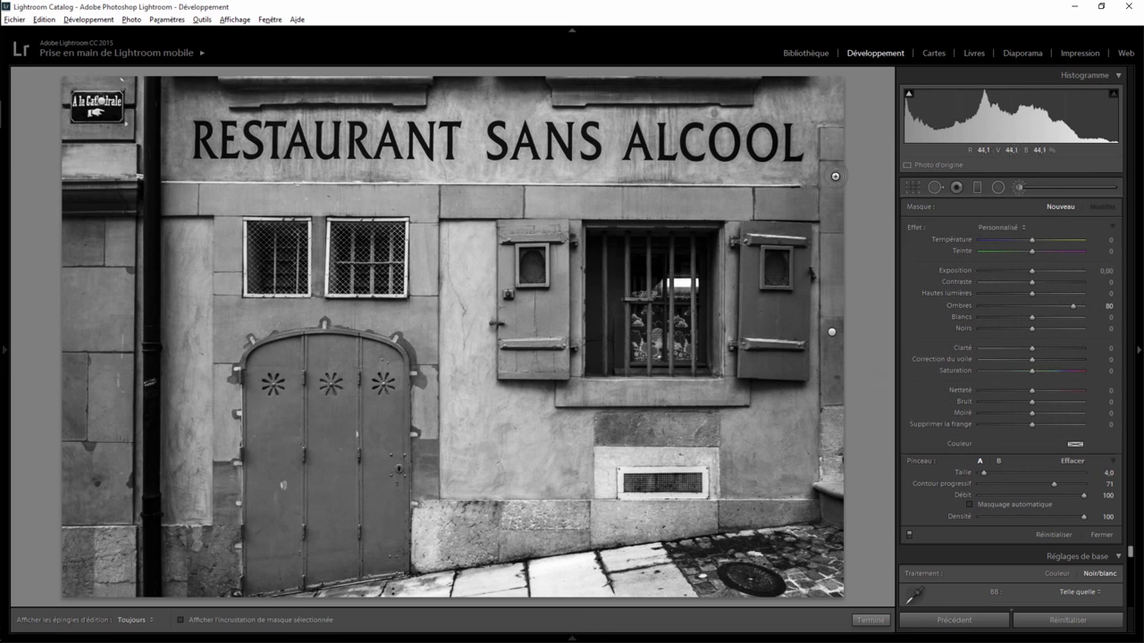
pyautogui.press('h')
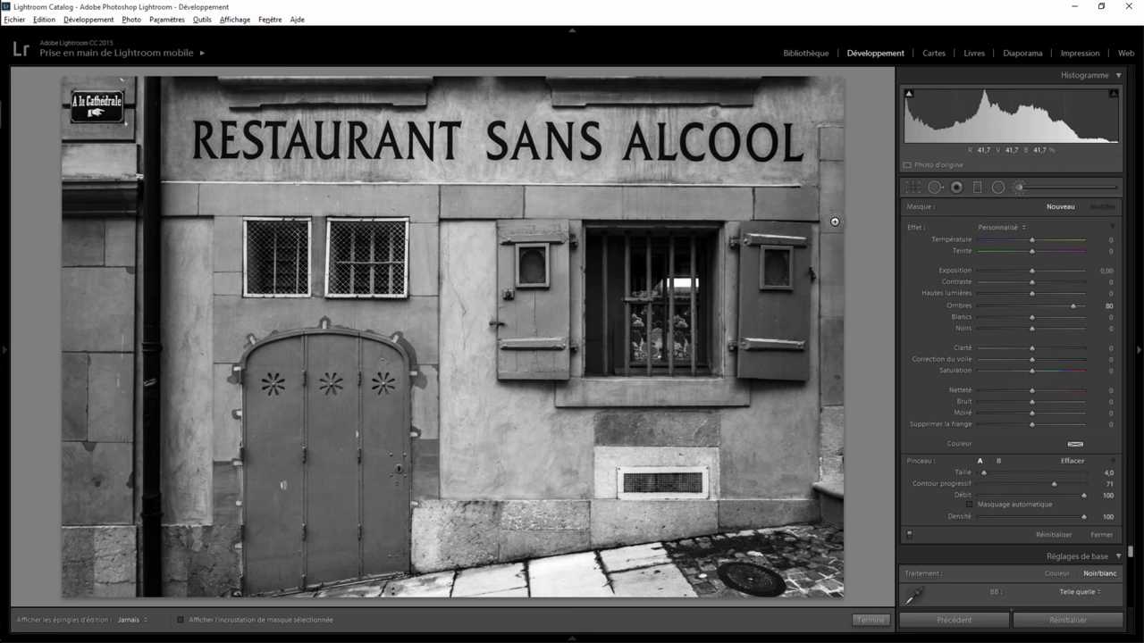
pyautogui.moveTo(834, 212); pyautogui.dragTo(835, 418)
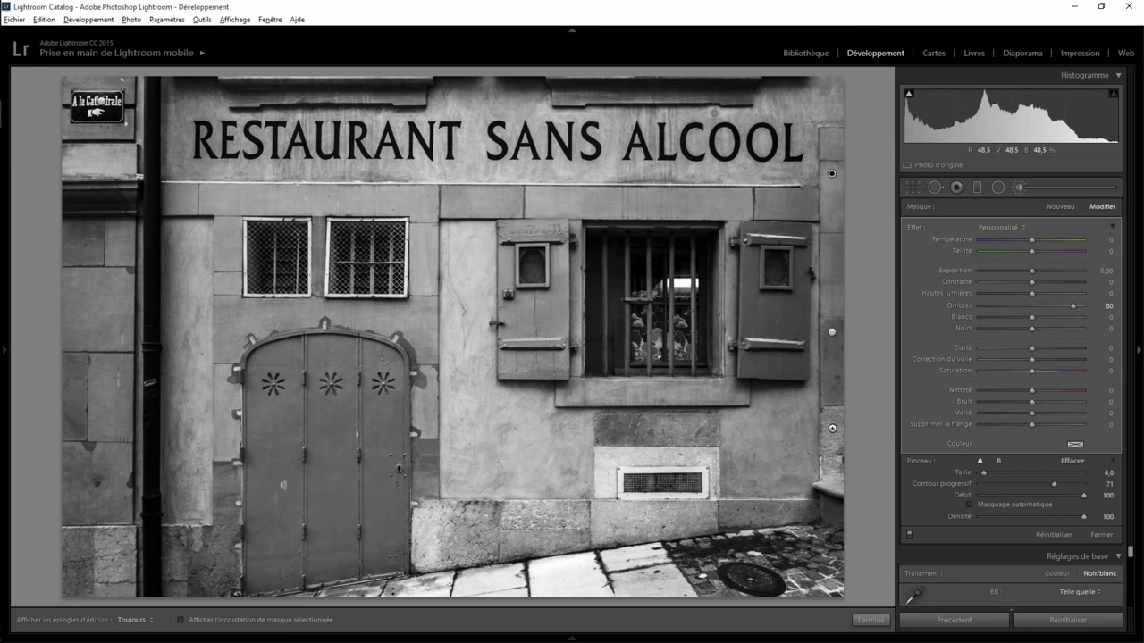
pyautogui.press('h')
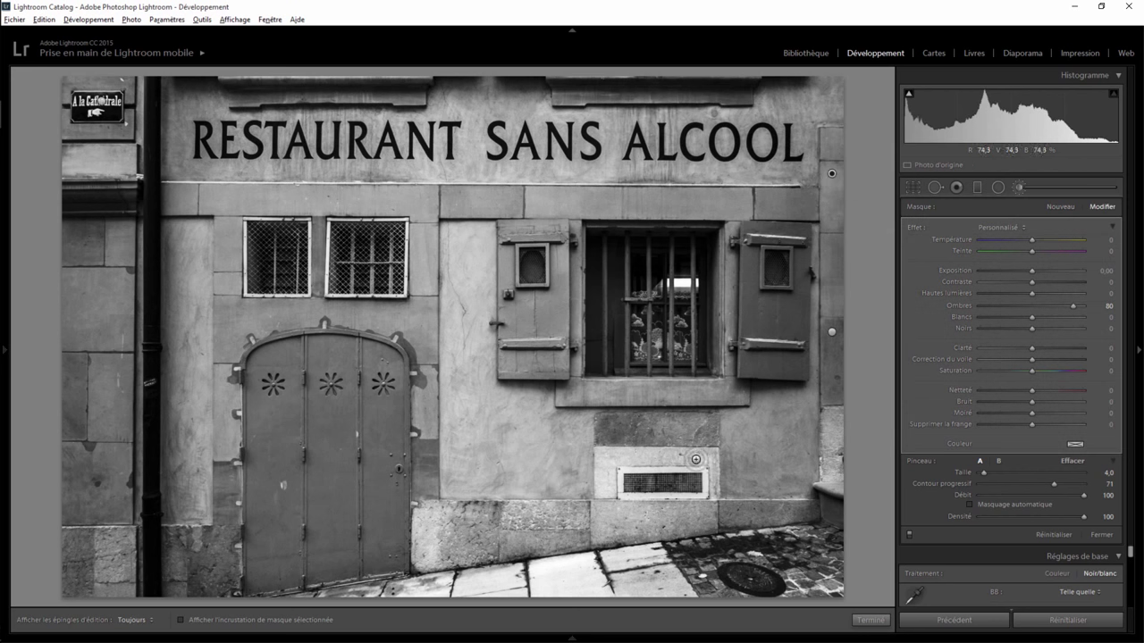
# Step: Check the +80 shadow mask with the edit pins, then brighten a small patch of the door
pyautogui.press('h')
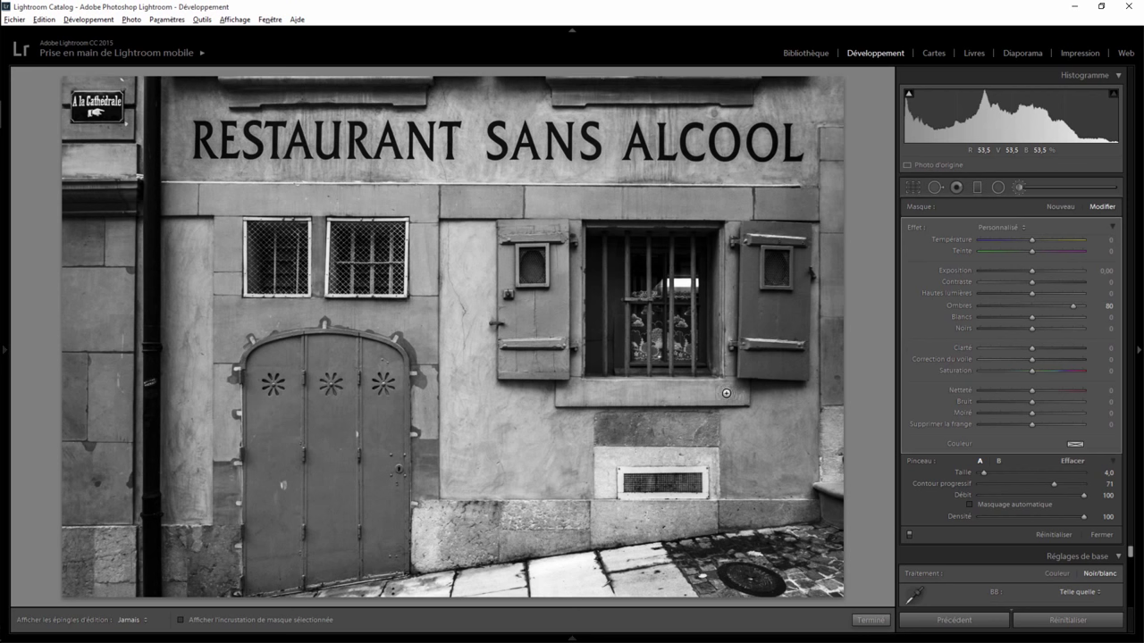
pyautogui.press('h')
pyautogui.press('h')
pyautogui.press('h')
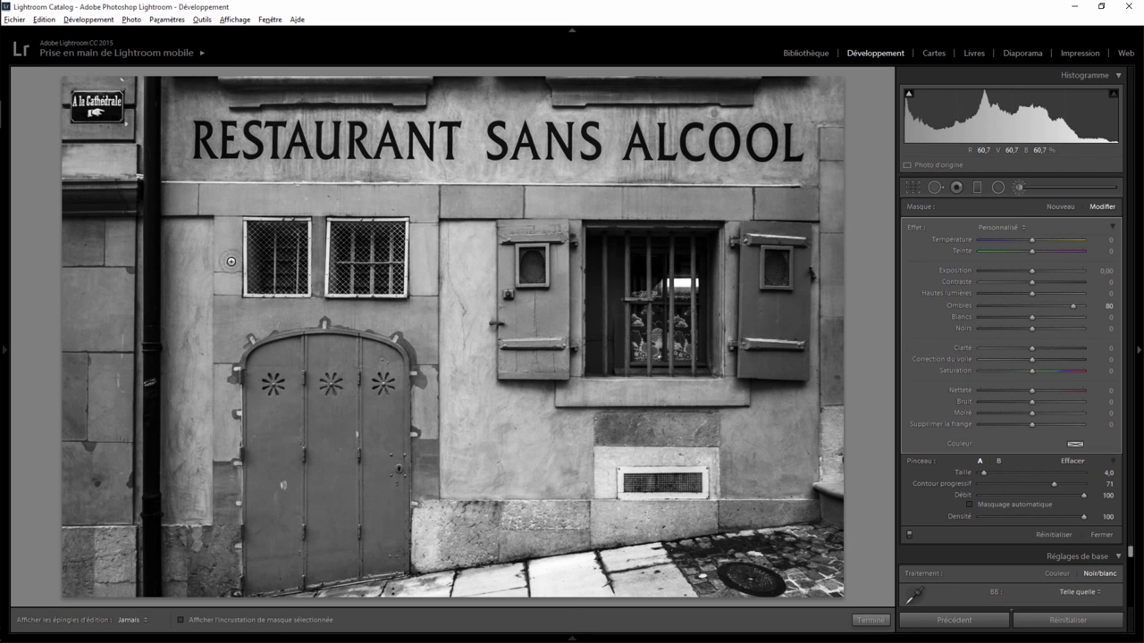
pyautogui.press('h')
pyautogui.press('h')
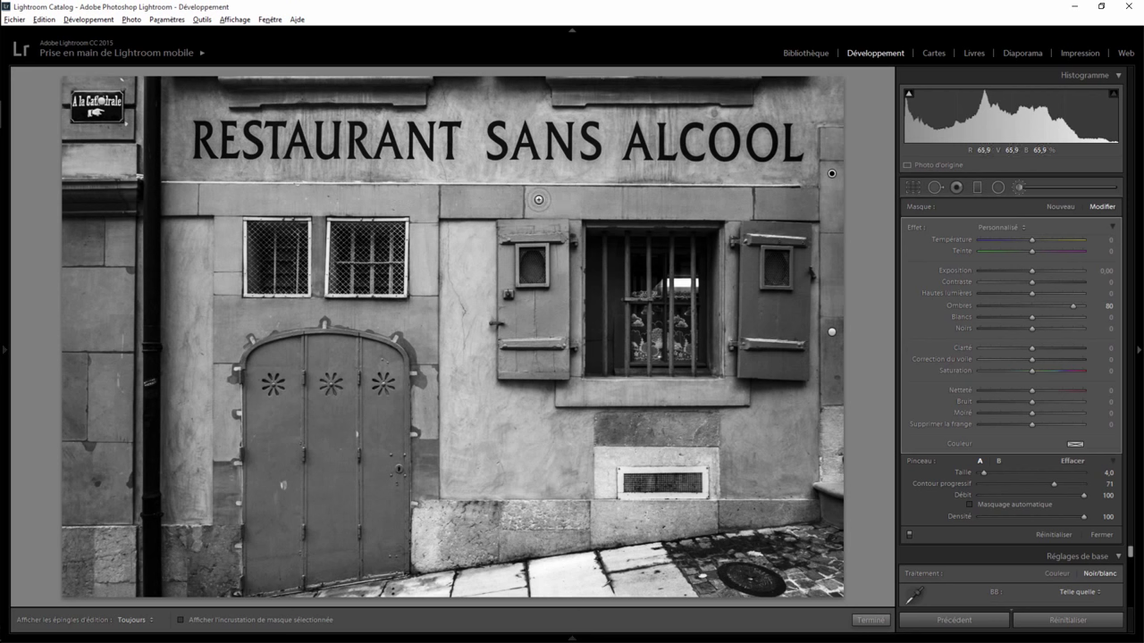
pyautogui.press('h')
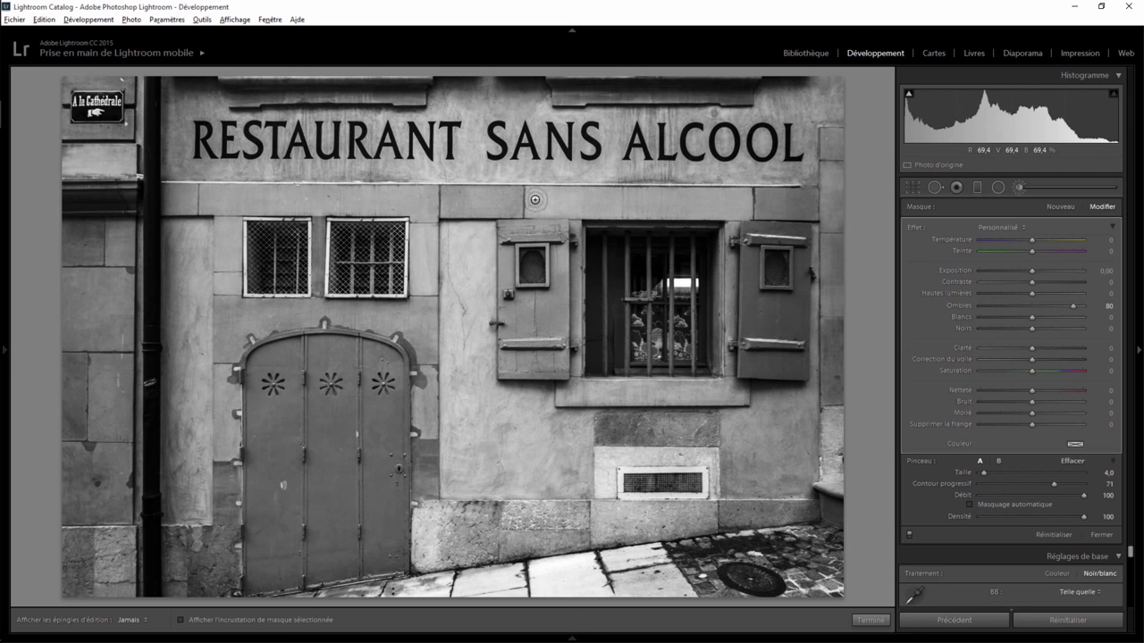
pyautogui.press('h')
pyautogui.press('h')
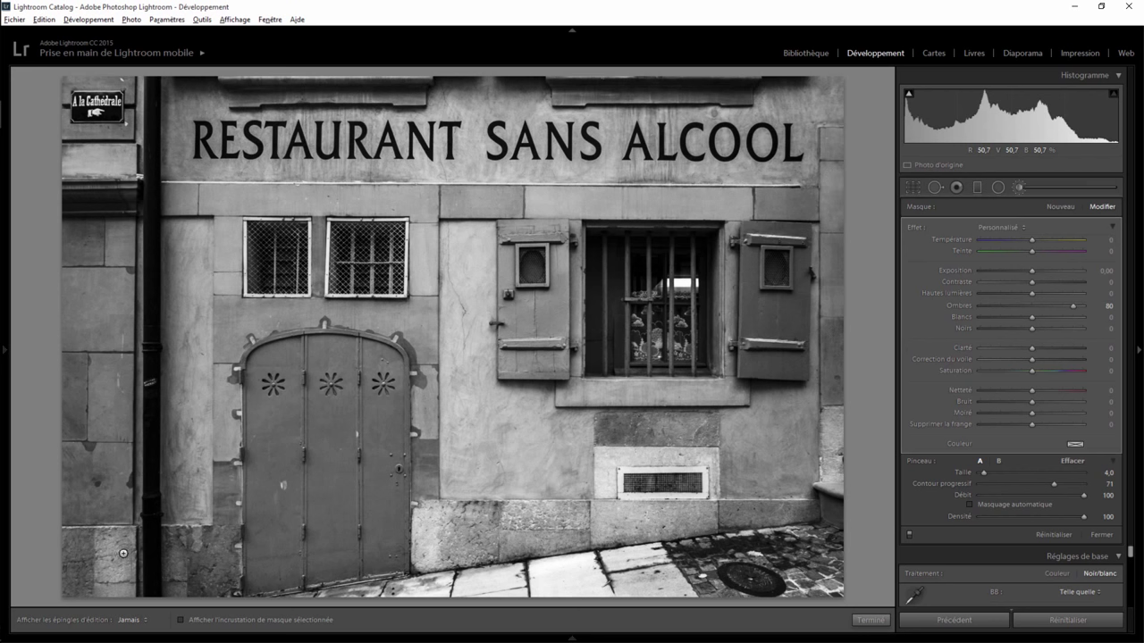
pyautogui.press('h')
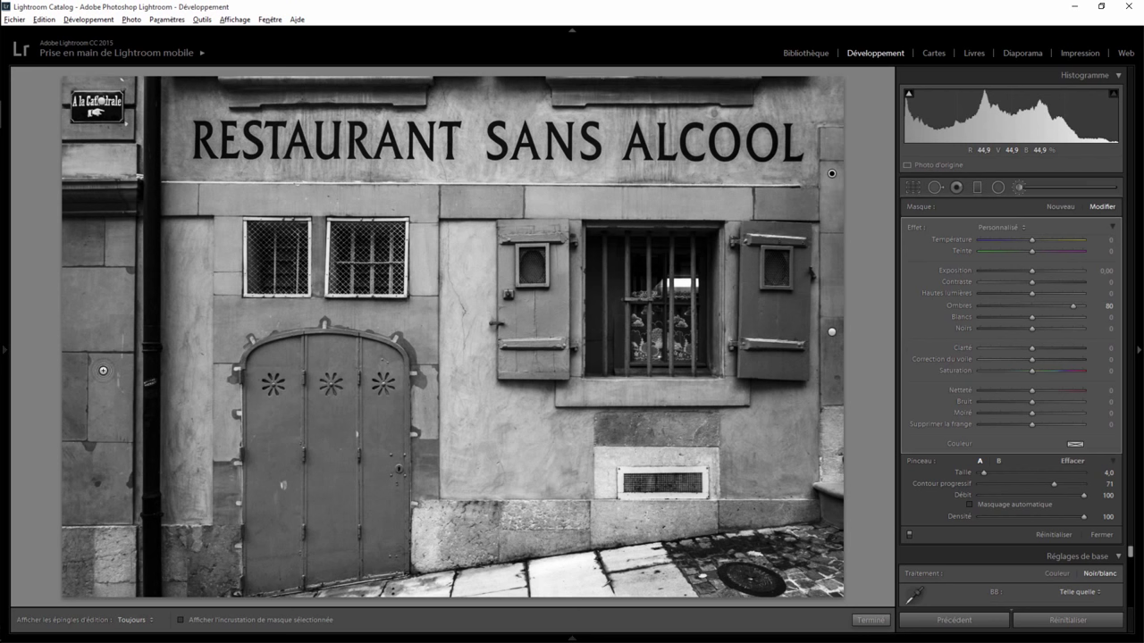
pyautogui.press('h')
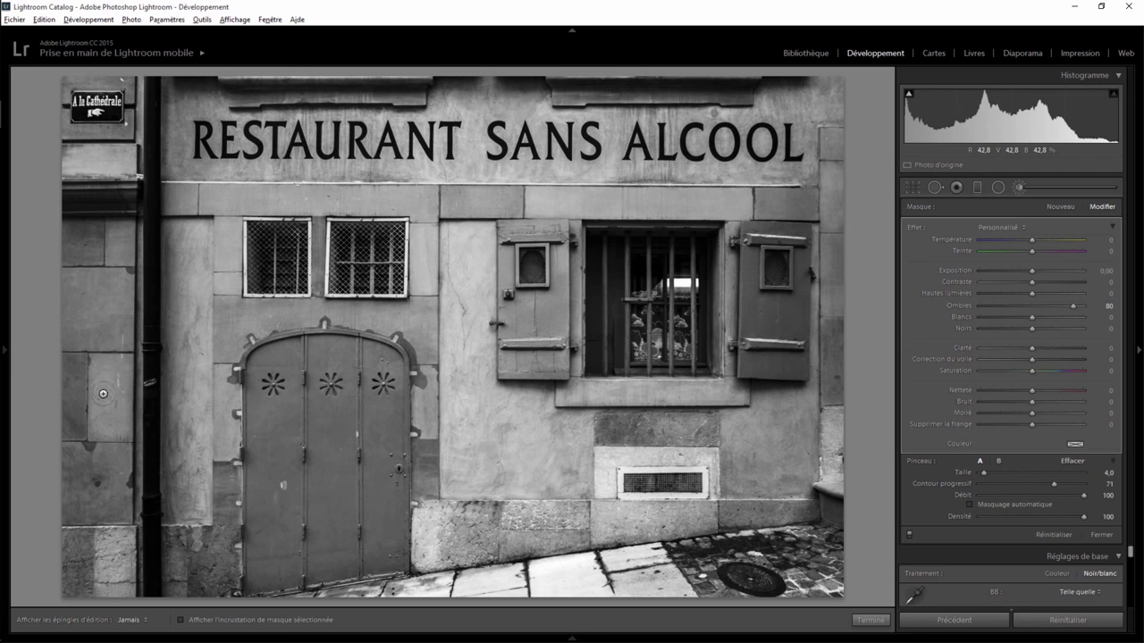
pyautogui.press('h')
pyautogui.press('h')
pyautogui.press('h')
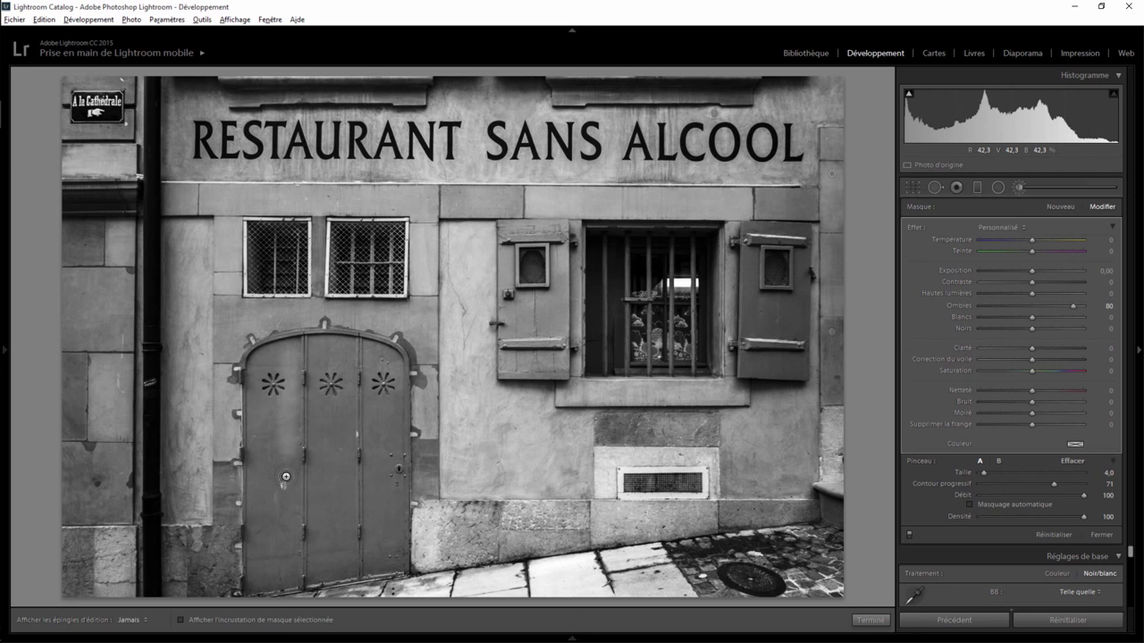
pyautogui.press('h')
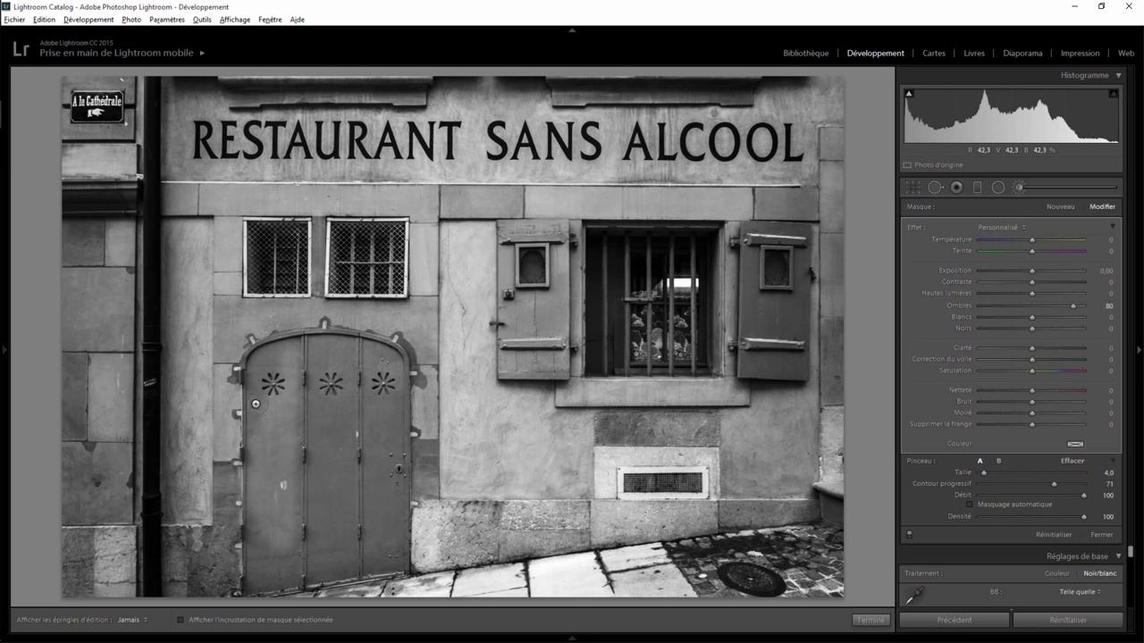
pyautogui.moveTo(264, 567)
pyautogui.mouseDown()
pyautogui.moveTo(255, 559)
pyautogui.moveTo(289, 528)
pyautogui.mouseUp()
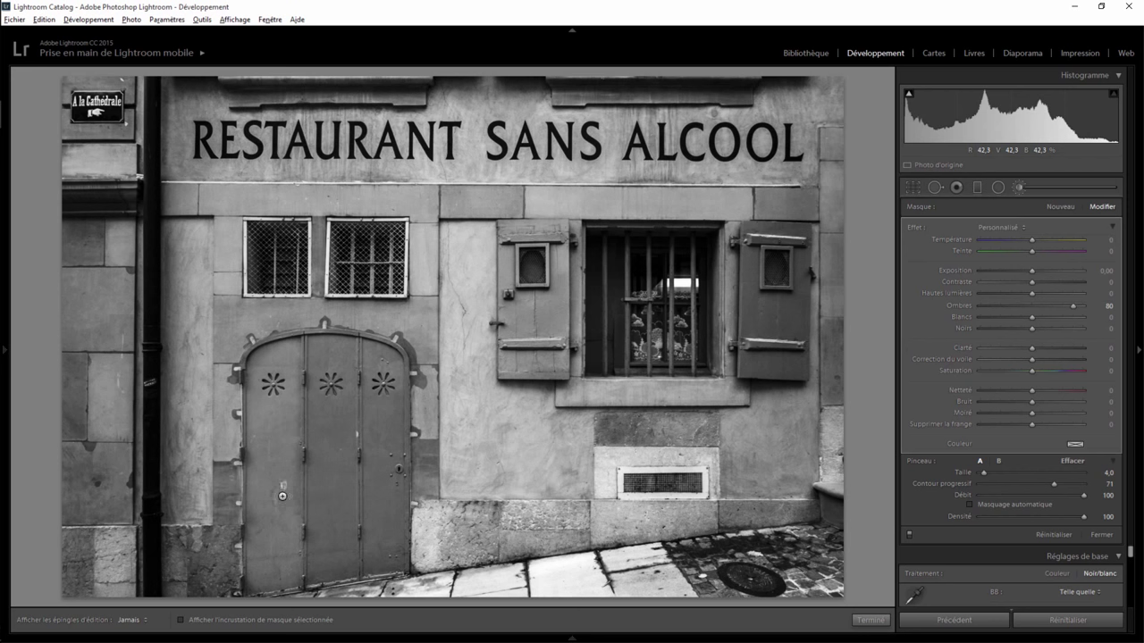
pyautogui.press('h')
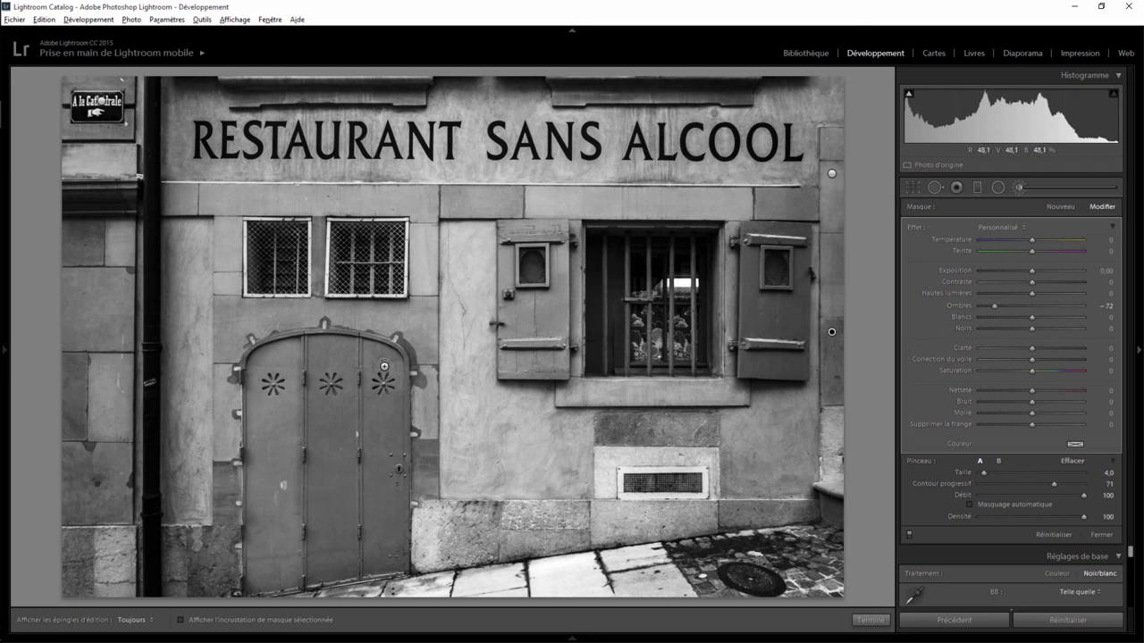
pyautogui.press('h')
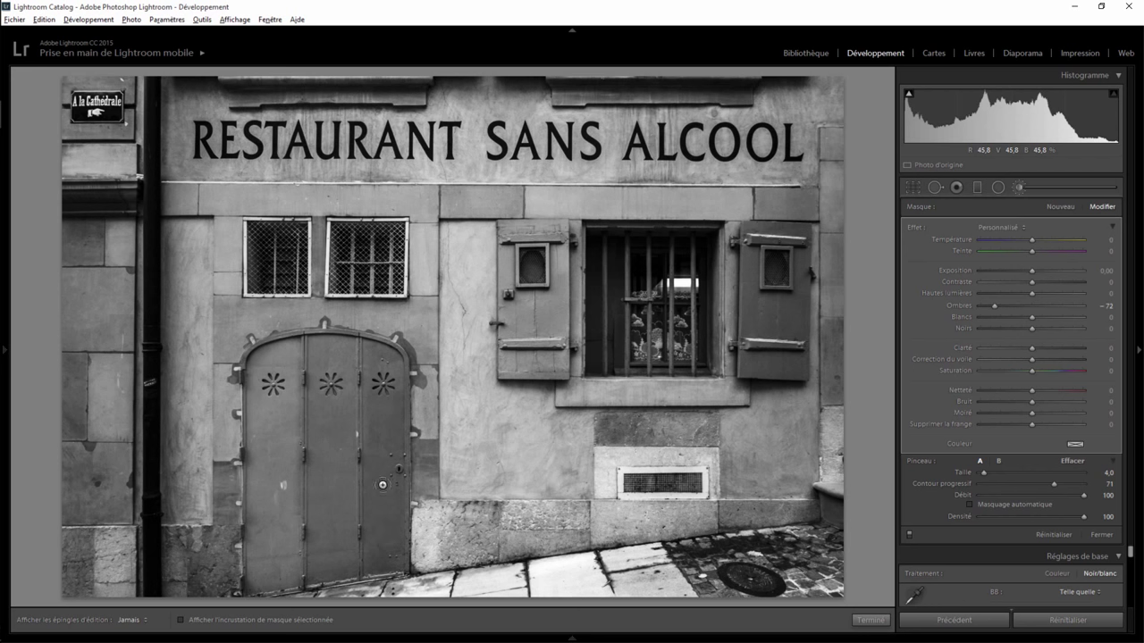
pyautogui.press('h')
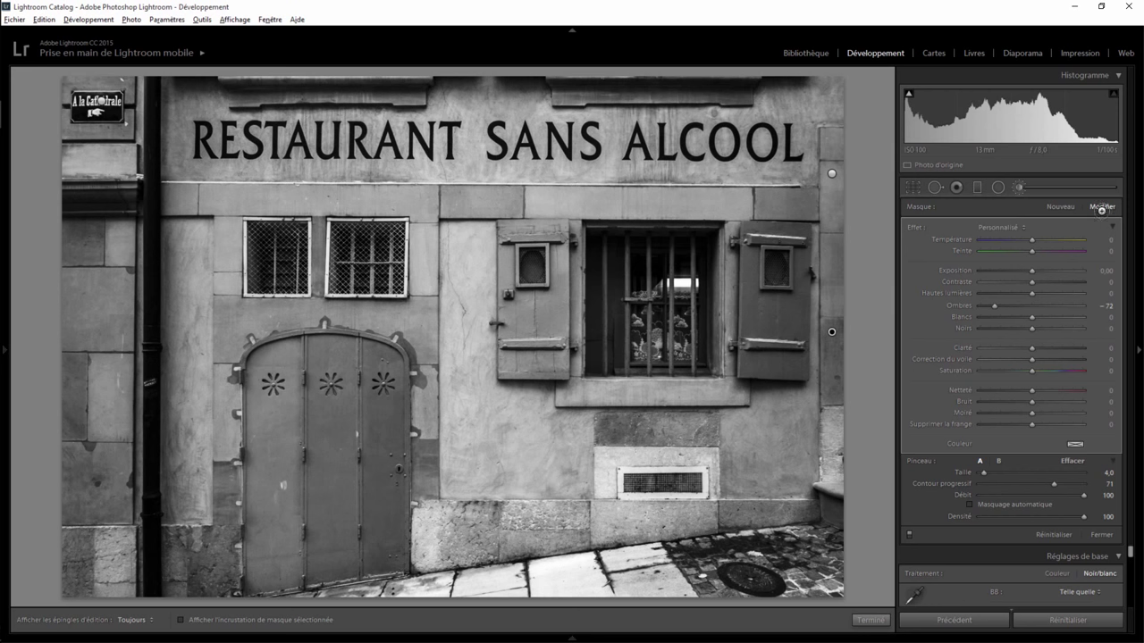
# Step: Start a new brush at Clarté 100 and paint it along the left shutter
pyautogui.click(1058, 209)
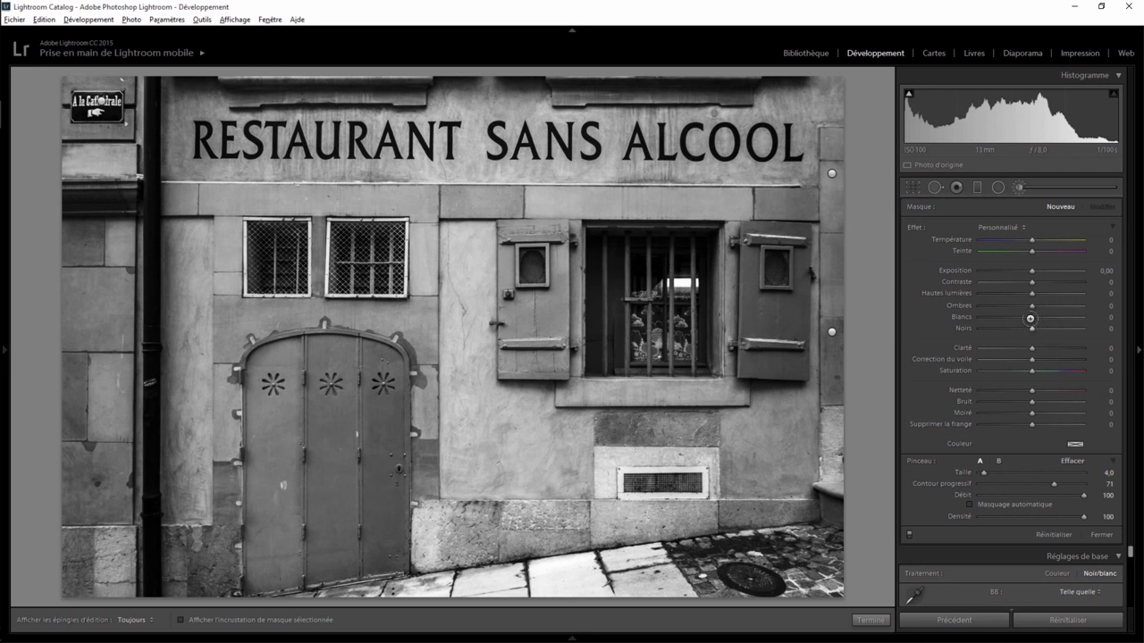
pyautogui.moveTo(1032, 349); pyautogui.dragTo(1054, 348)
pyautogui.press('h')
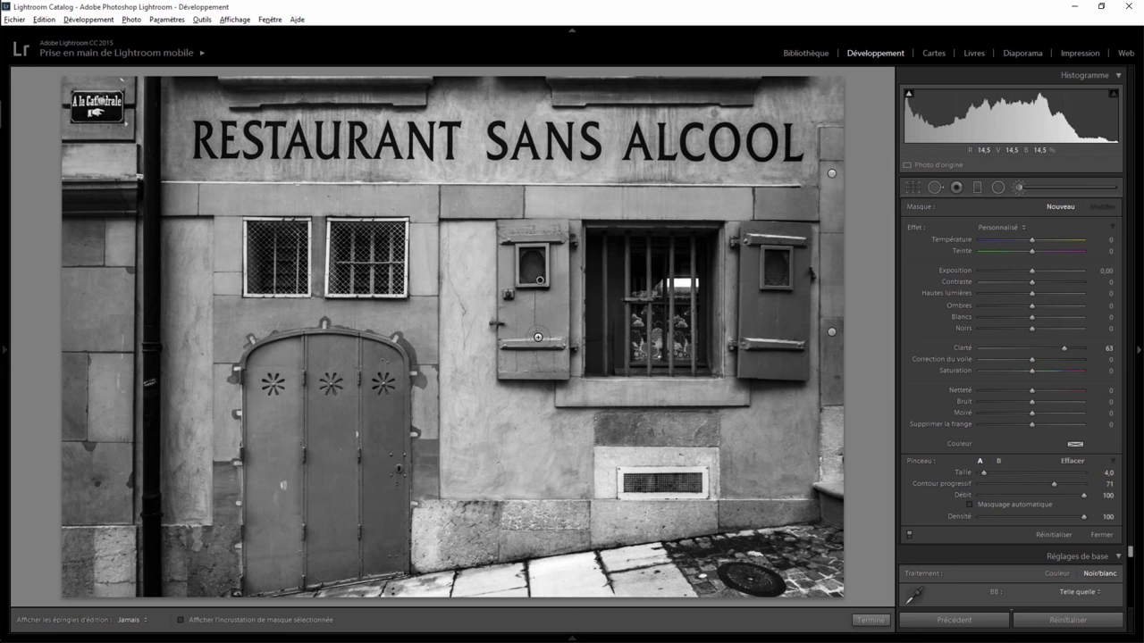
pyautogui.moveTo(550, 279)
pyautogui.mouseDown()
pyautogui.moveTo(508, 351)
pyautogui.moveTo(540, 294)
pyautogui.moveTo(555, 359)
pyautogui.mouseUp()
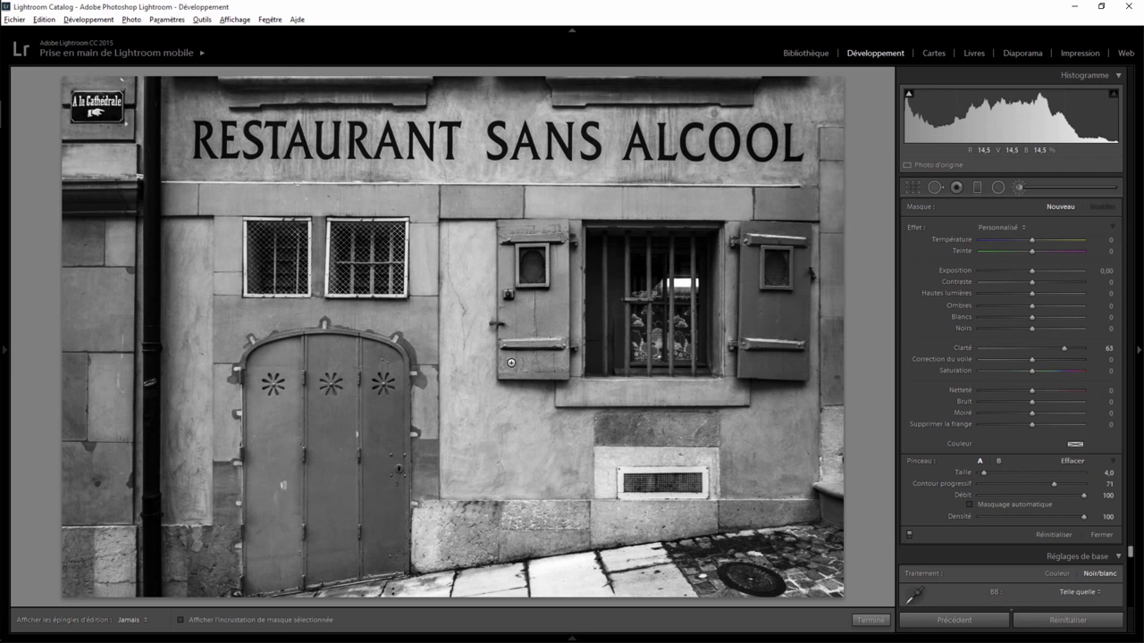
pyautogui.press('h')
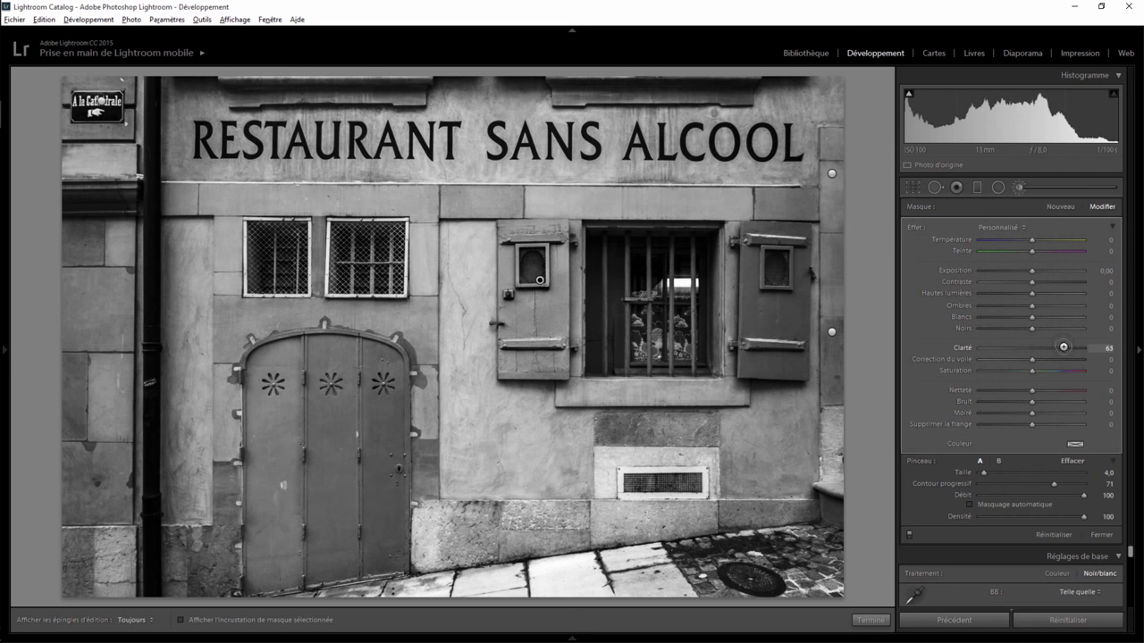
# Step: Compare the shutter mask at Clarté −100 and 100, inspecting it with the edit pins hidden
pyautogui.moveTo(1064, 347); pyautogui.dragTo(970, 349)
pyautogui.moveTo(1101, 356); pyautogui.dragTo(1117, 355)
pyautogui.press('h')
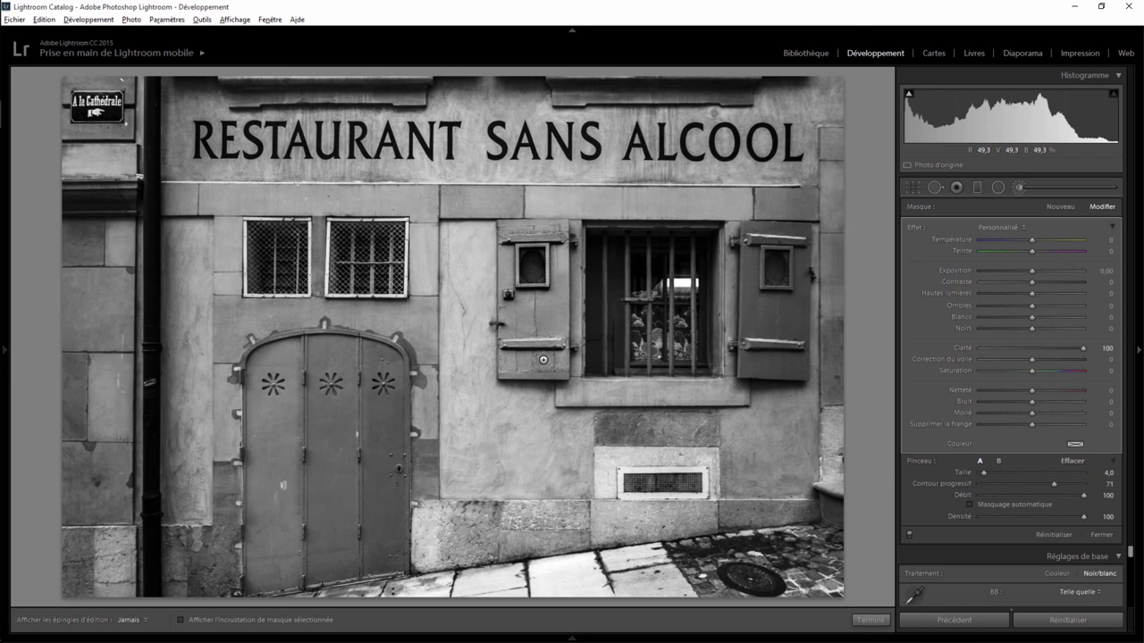
pyautogui.press('h')
pyautogui.press('h')
pyautogui.press('h')
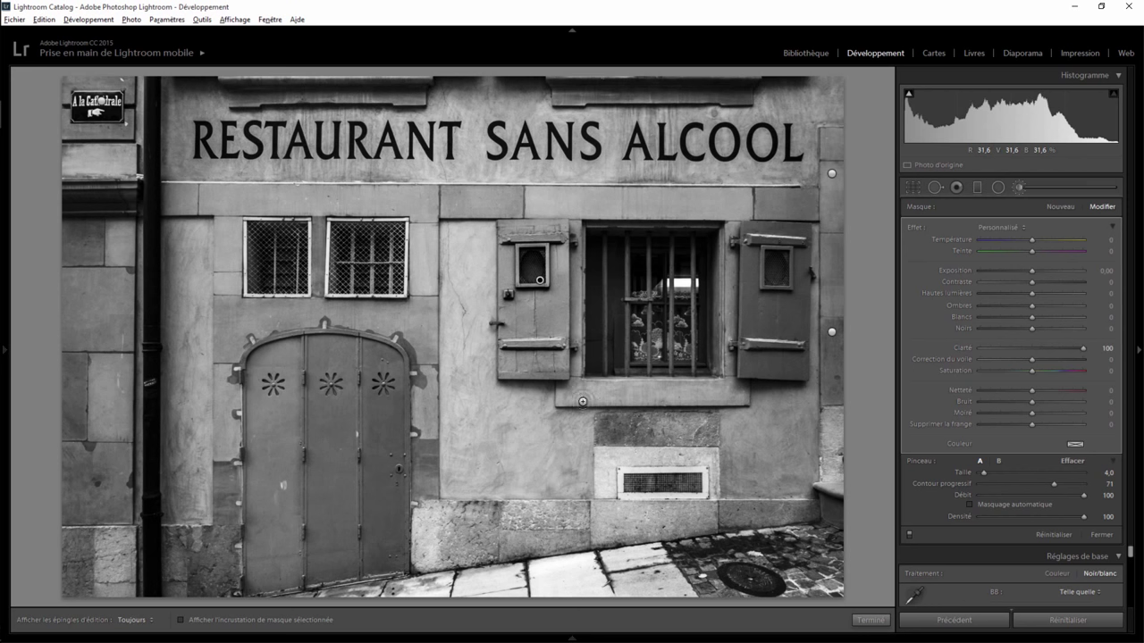
pyautogui.press('h')
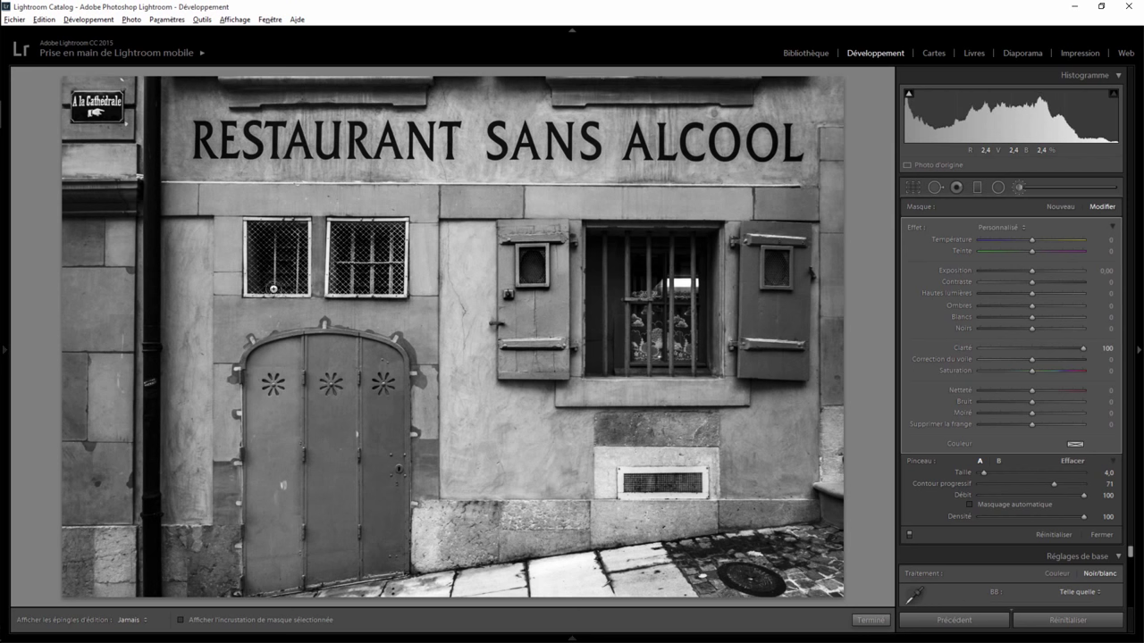
pyautogui.press('h')
pyautogui.press('h')
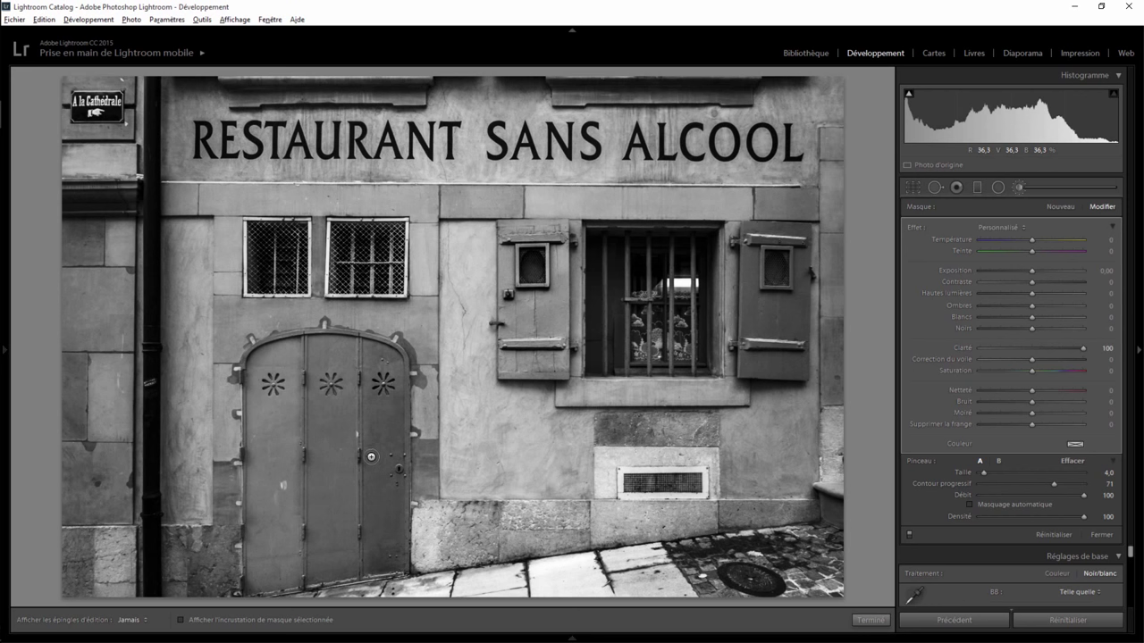
pyautogui.press('h')
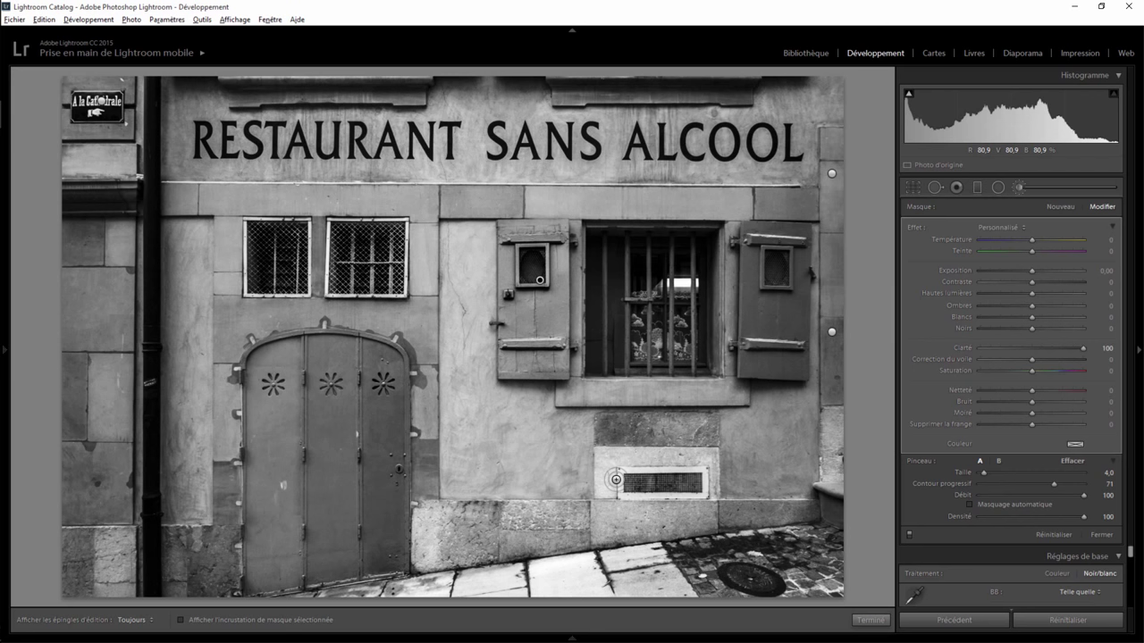
# Step: Finish brush editing and briefly zoom in and out on the right shutter's window
pyautogui.click(871, 619)
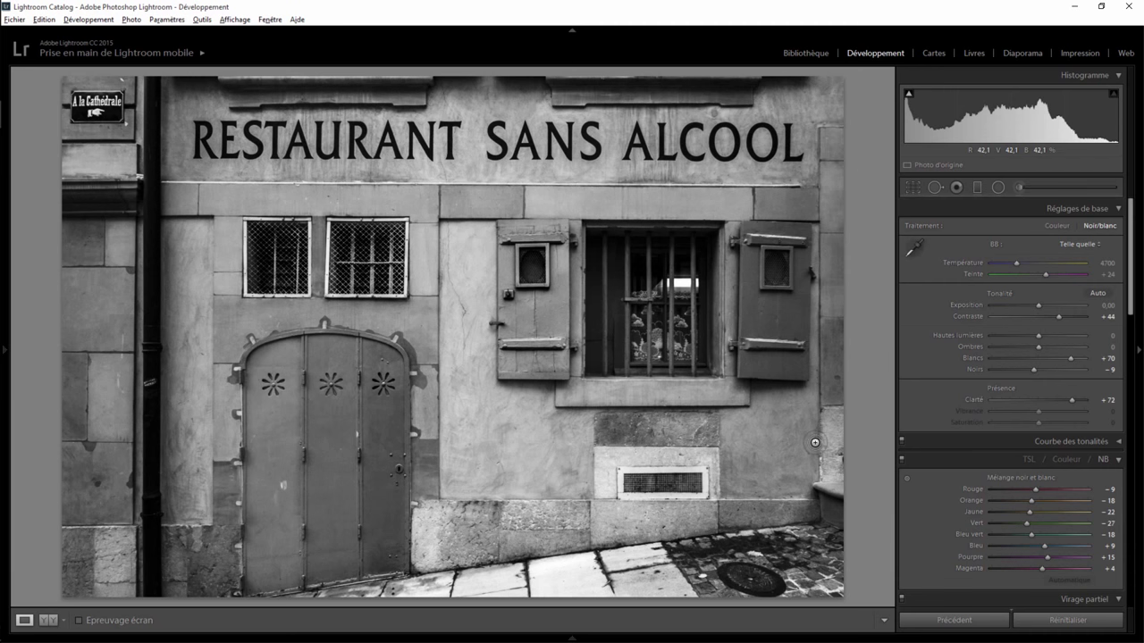
pyautogui.click(779, 263)
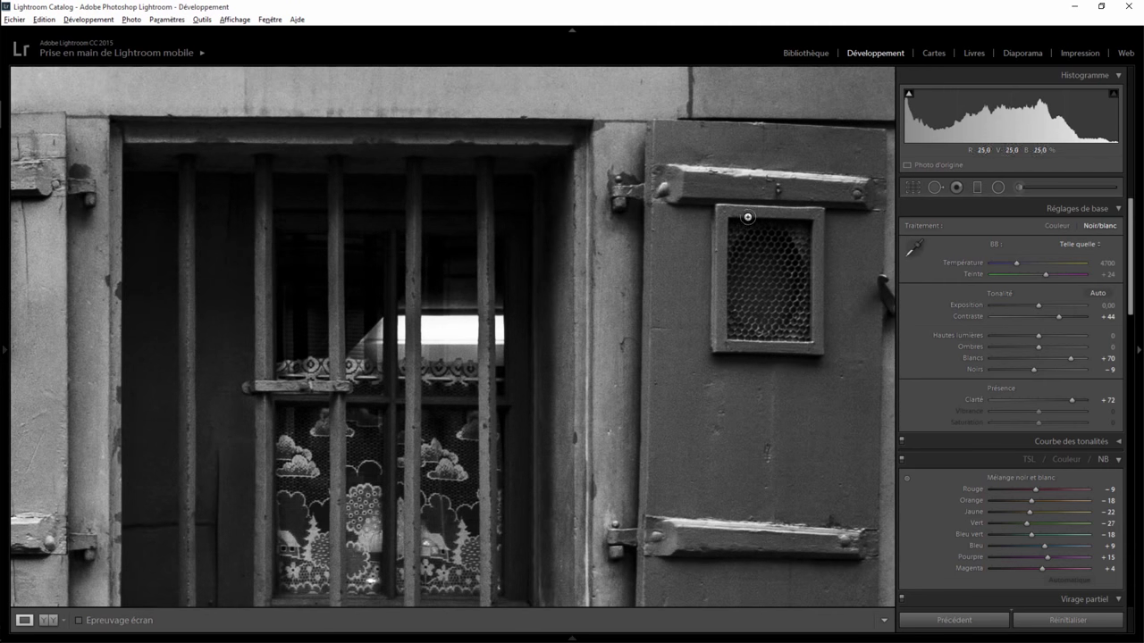
pyautogui.click(784, 280)
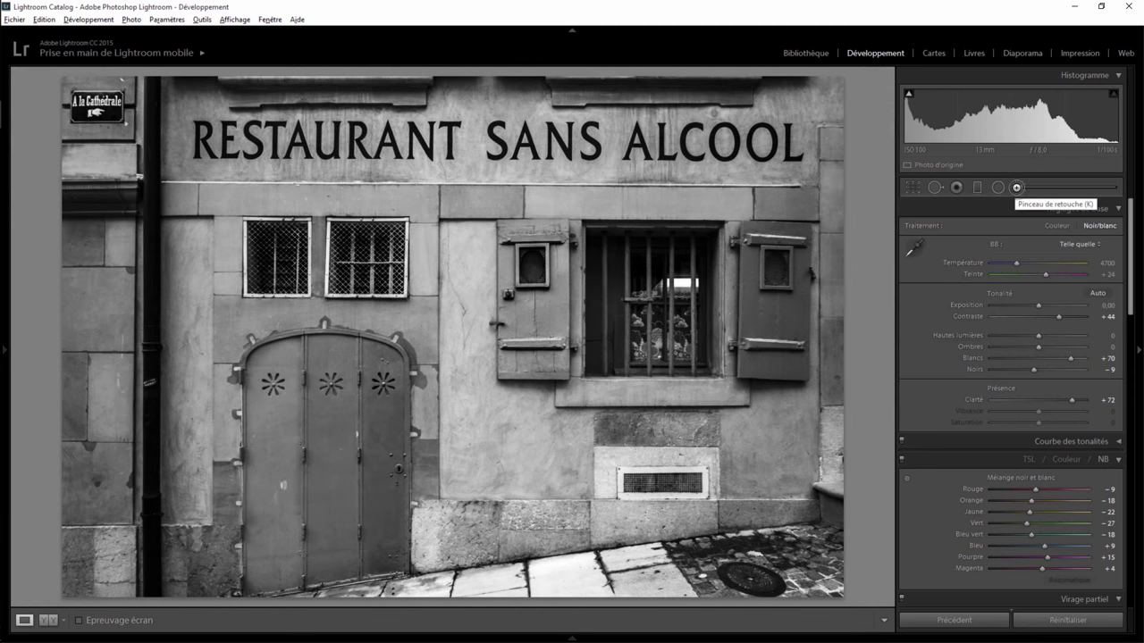
# Step: Select the existing brush pin, set brush size 2, then view the right shutter and wall at 1:1
pyautogui.click(1016, 187)
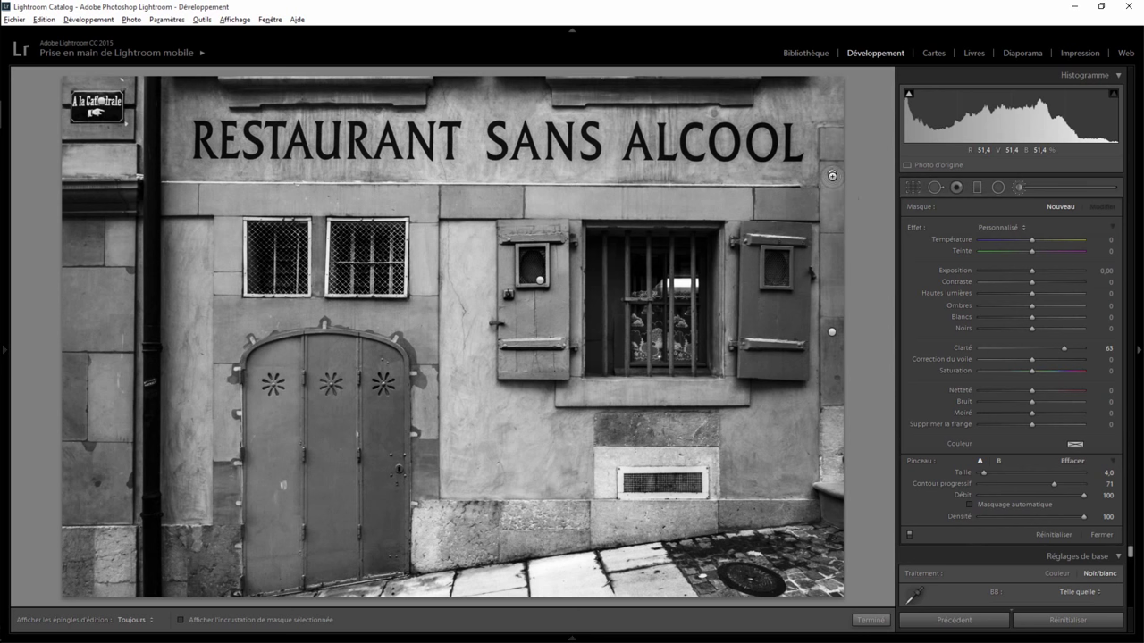
pyautogui.click(832, 175)
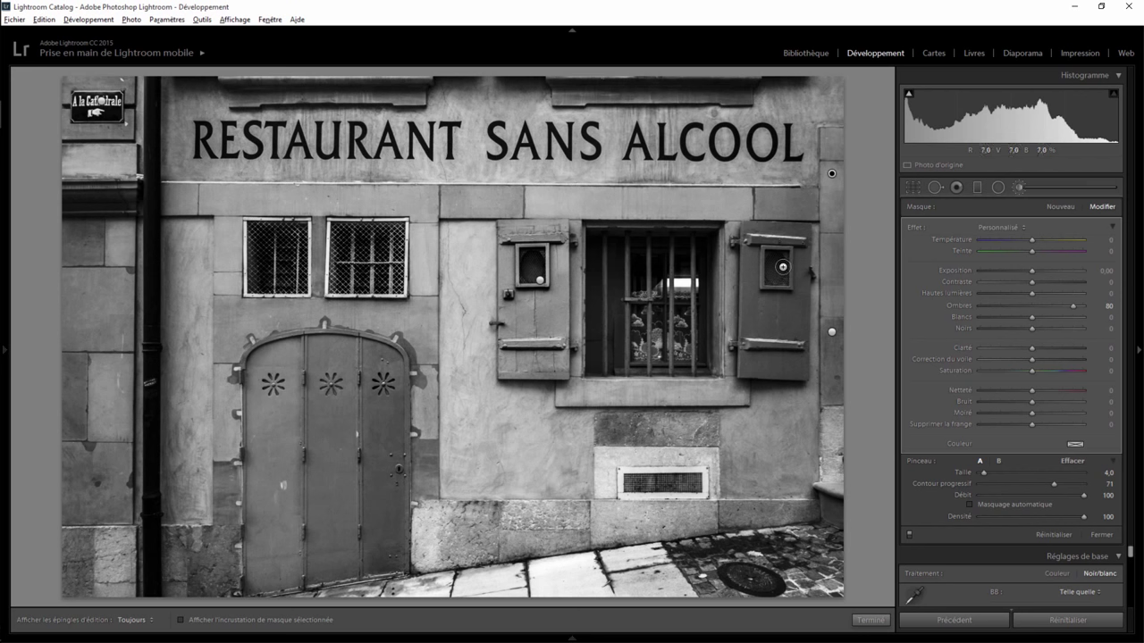
pyautogui.press('[')
pyautogui.click(873, 616)
pyautogui.click(788, 255)
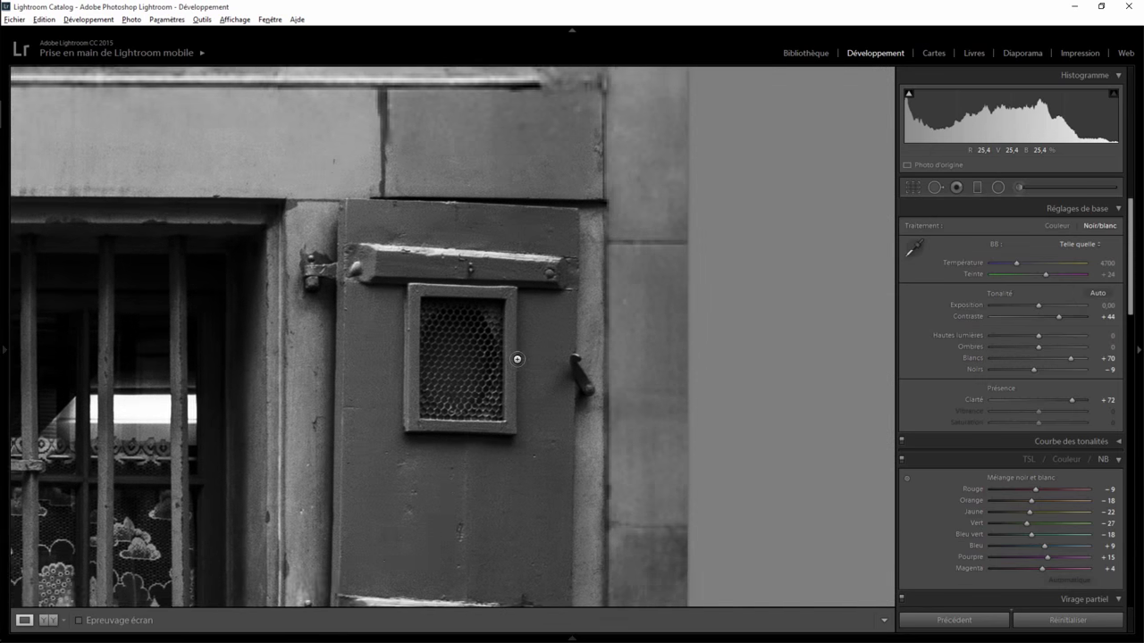
pyautogui.moveTo(794, 294); pyautogui.dragTo(554, 388)
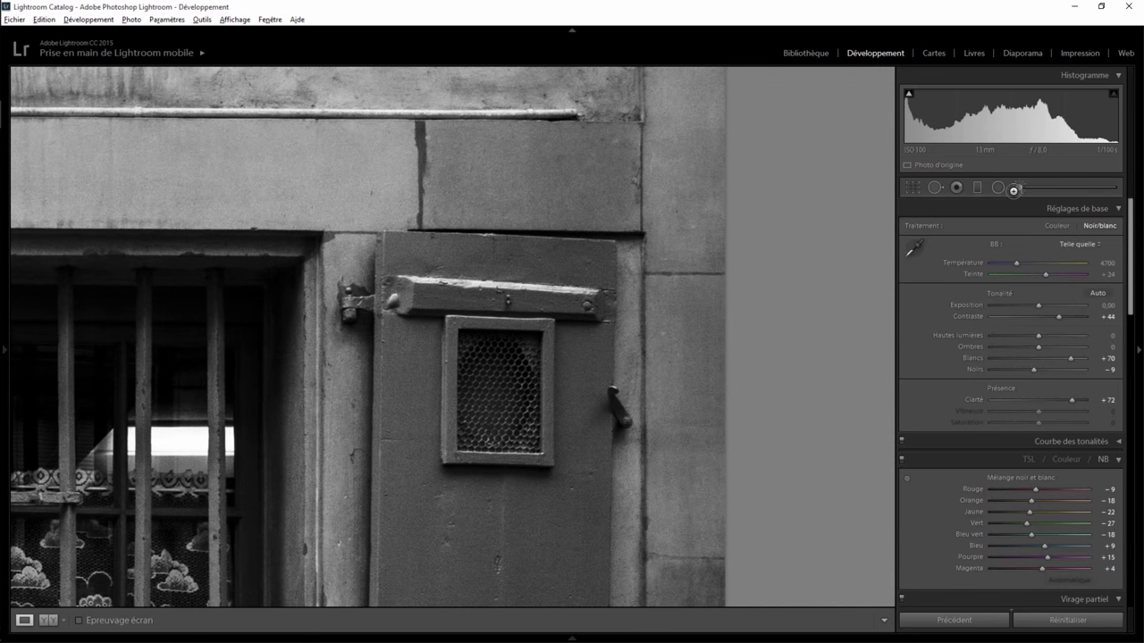
# Step: Paint the Ombres +80 brush mask over the right shutter's small grille window, then finish
pyautogui.click(1013, 191)
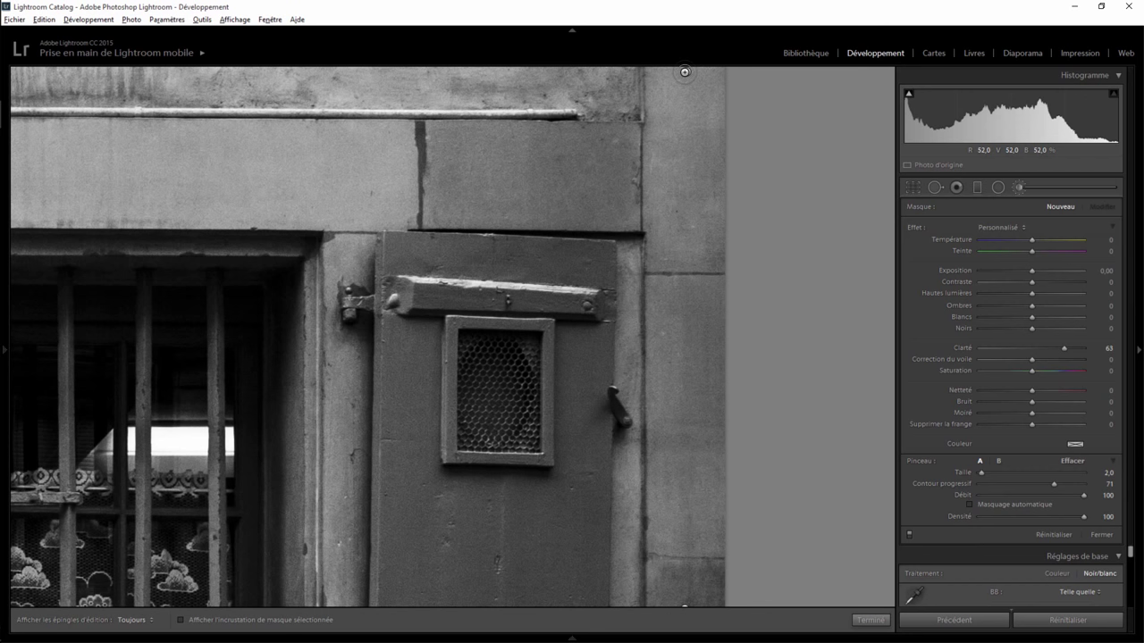
pyautogui.click(684, 71)
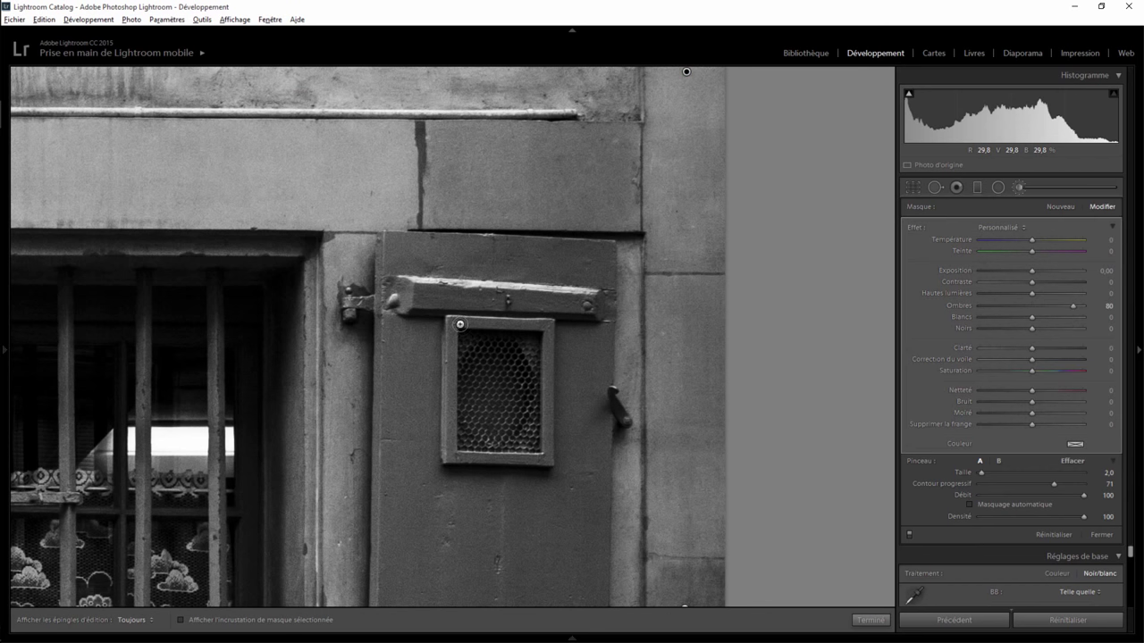
pyautogui.press('h')
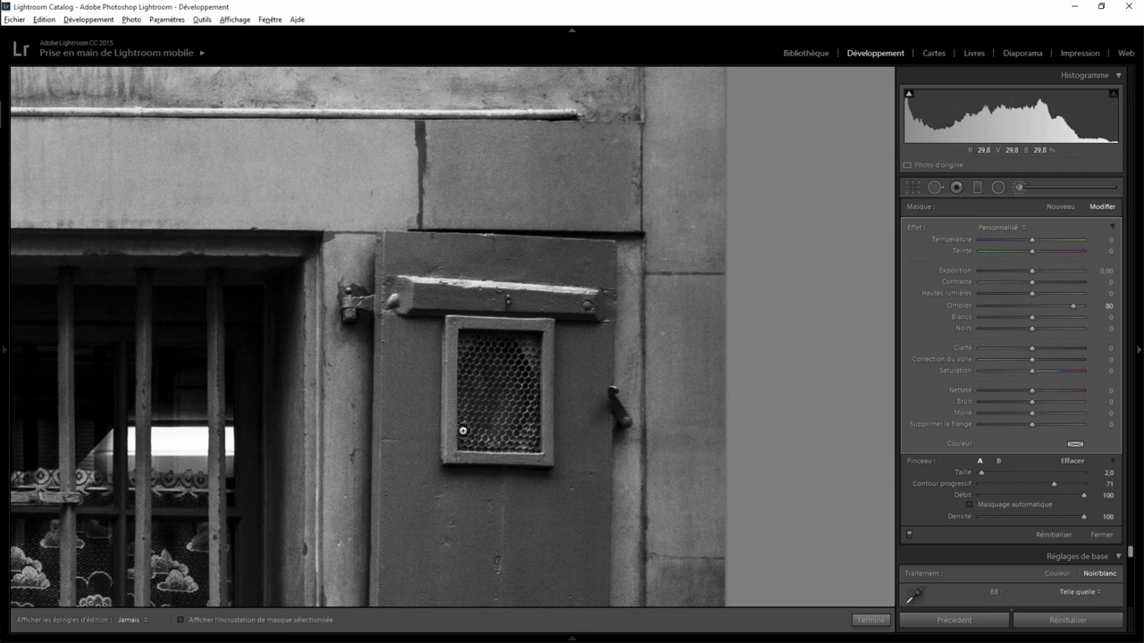
pyautogui.press('h')
pyautogui.press('h')
pyautogui.scroll(3, 487, 409)
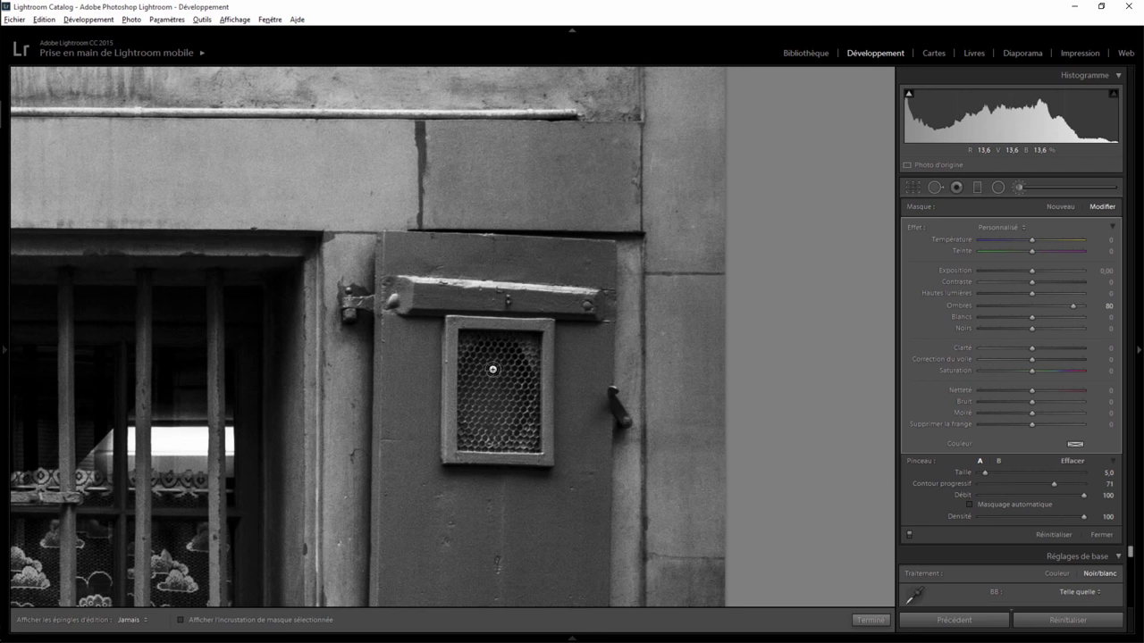
pyautogui.press('h')
pyautogui.click(872, 620)
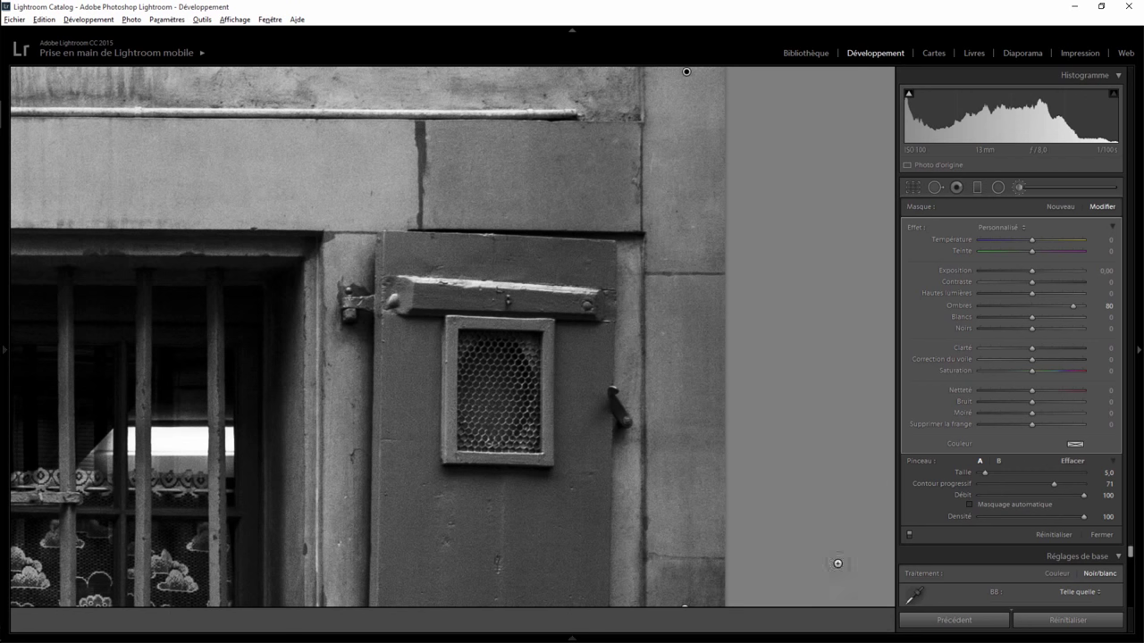
# Step: Zoom out to the full photo and set Exposition from 0,00 to +0,29
pyautogui.click(550, 346)
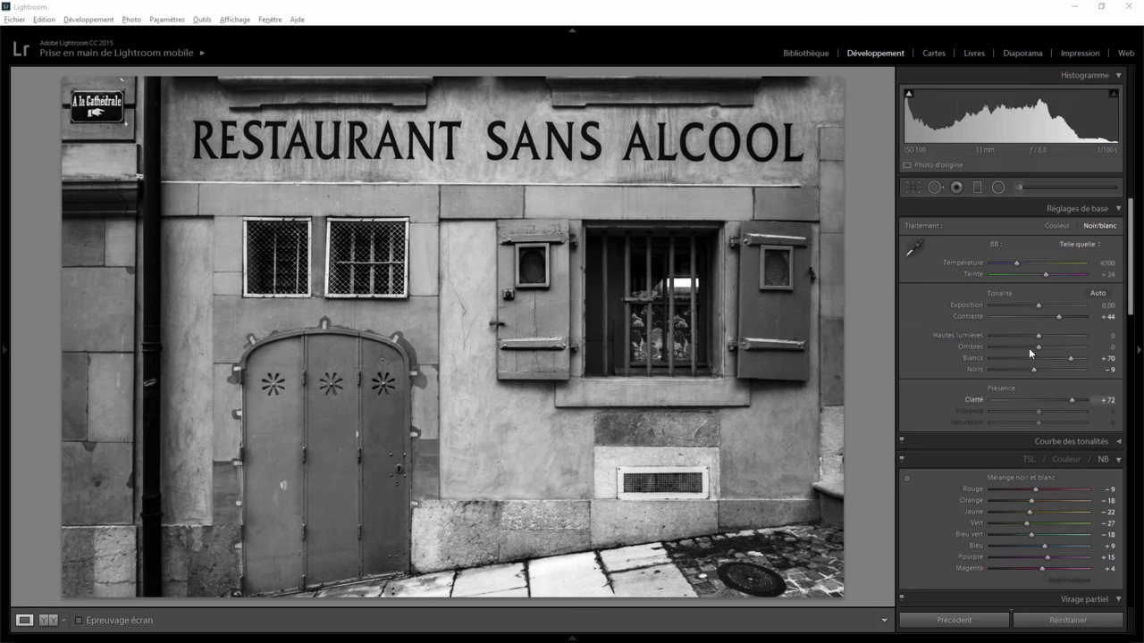
pyautogui.moveTo(1037, 305); pyautogui.dragTo(1040, 303)
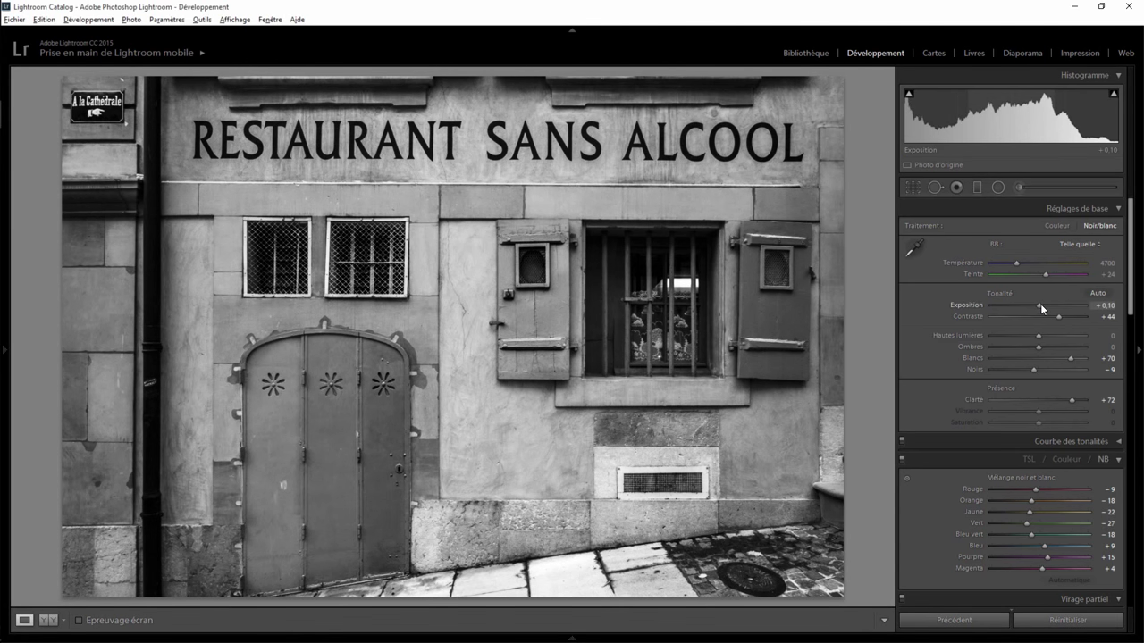
pyautogui.moveTo(1041, 303); pyautogui.dragTo(1042, 304)
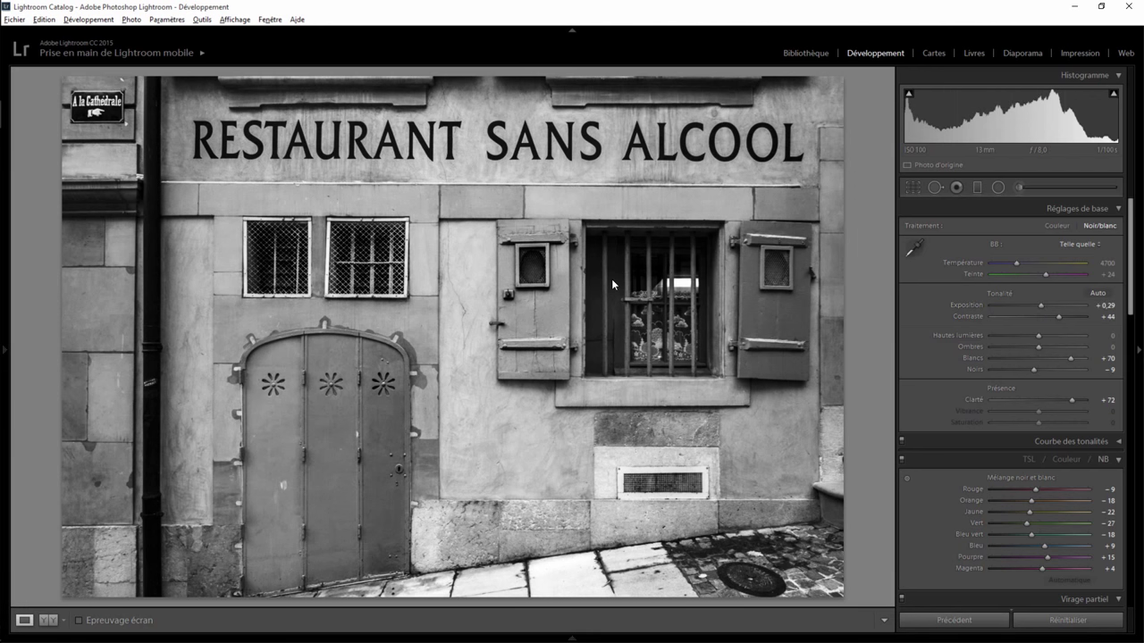
pyautogui.hotkey('ctrl', 'shift', 'r')
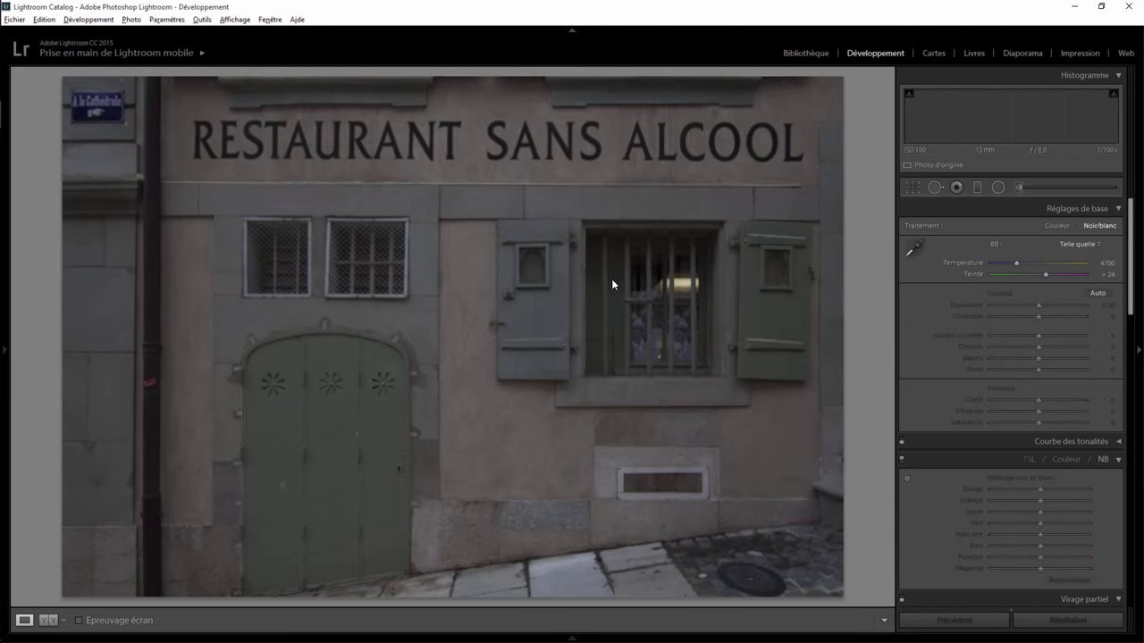
pyautogui.press('v')
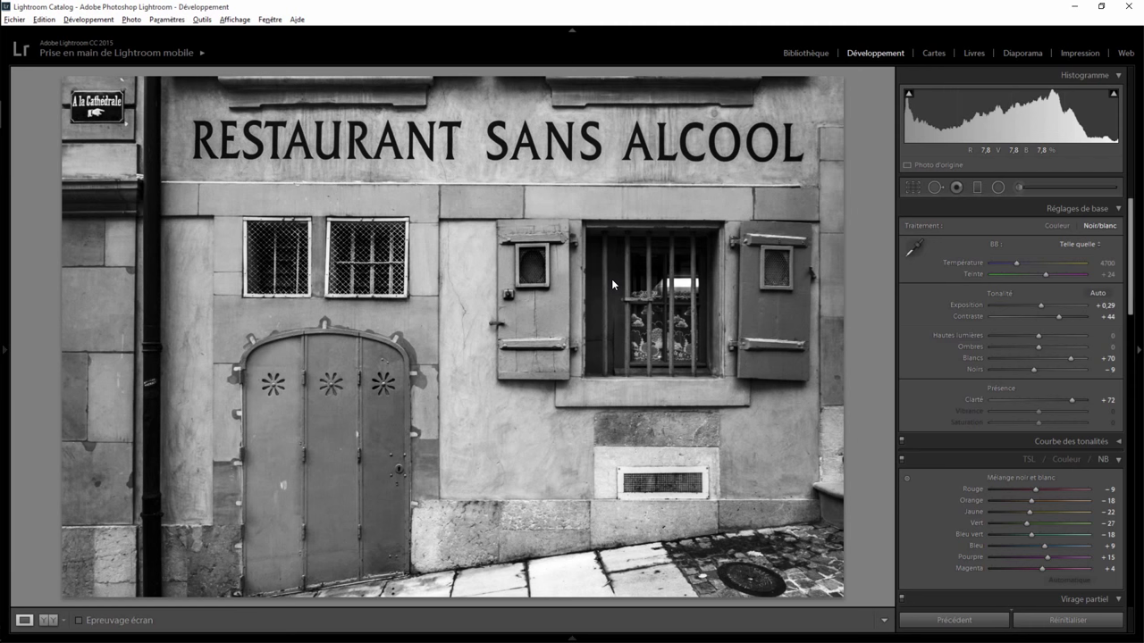
pyautogui.hotkey('ctrl', 'shift', 'r')
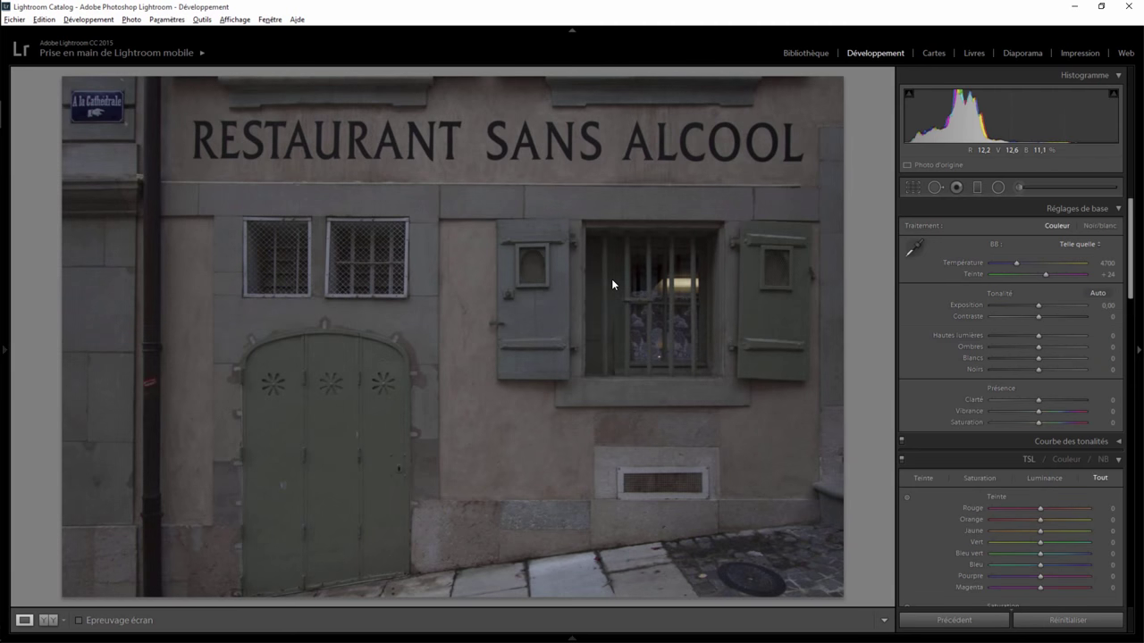
pyautogui.hotkey('ctrl', 'z')
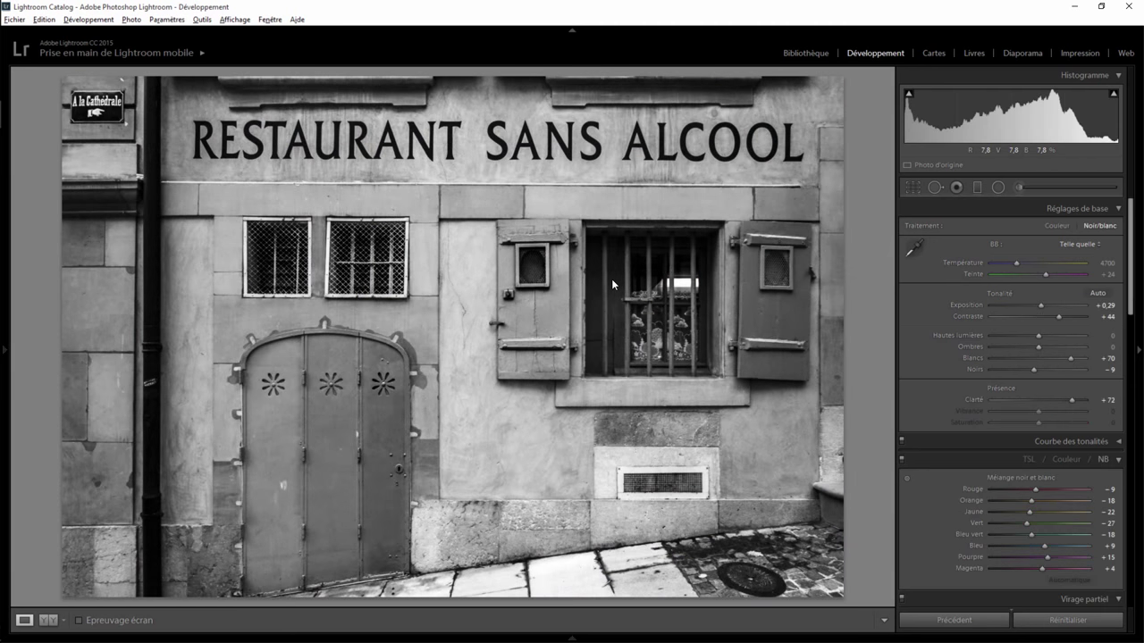